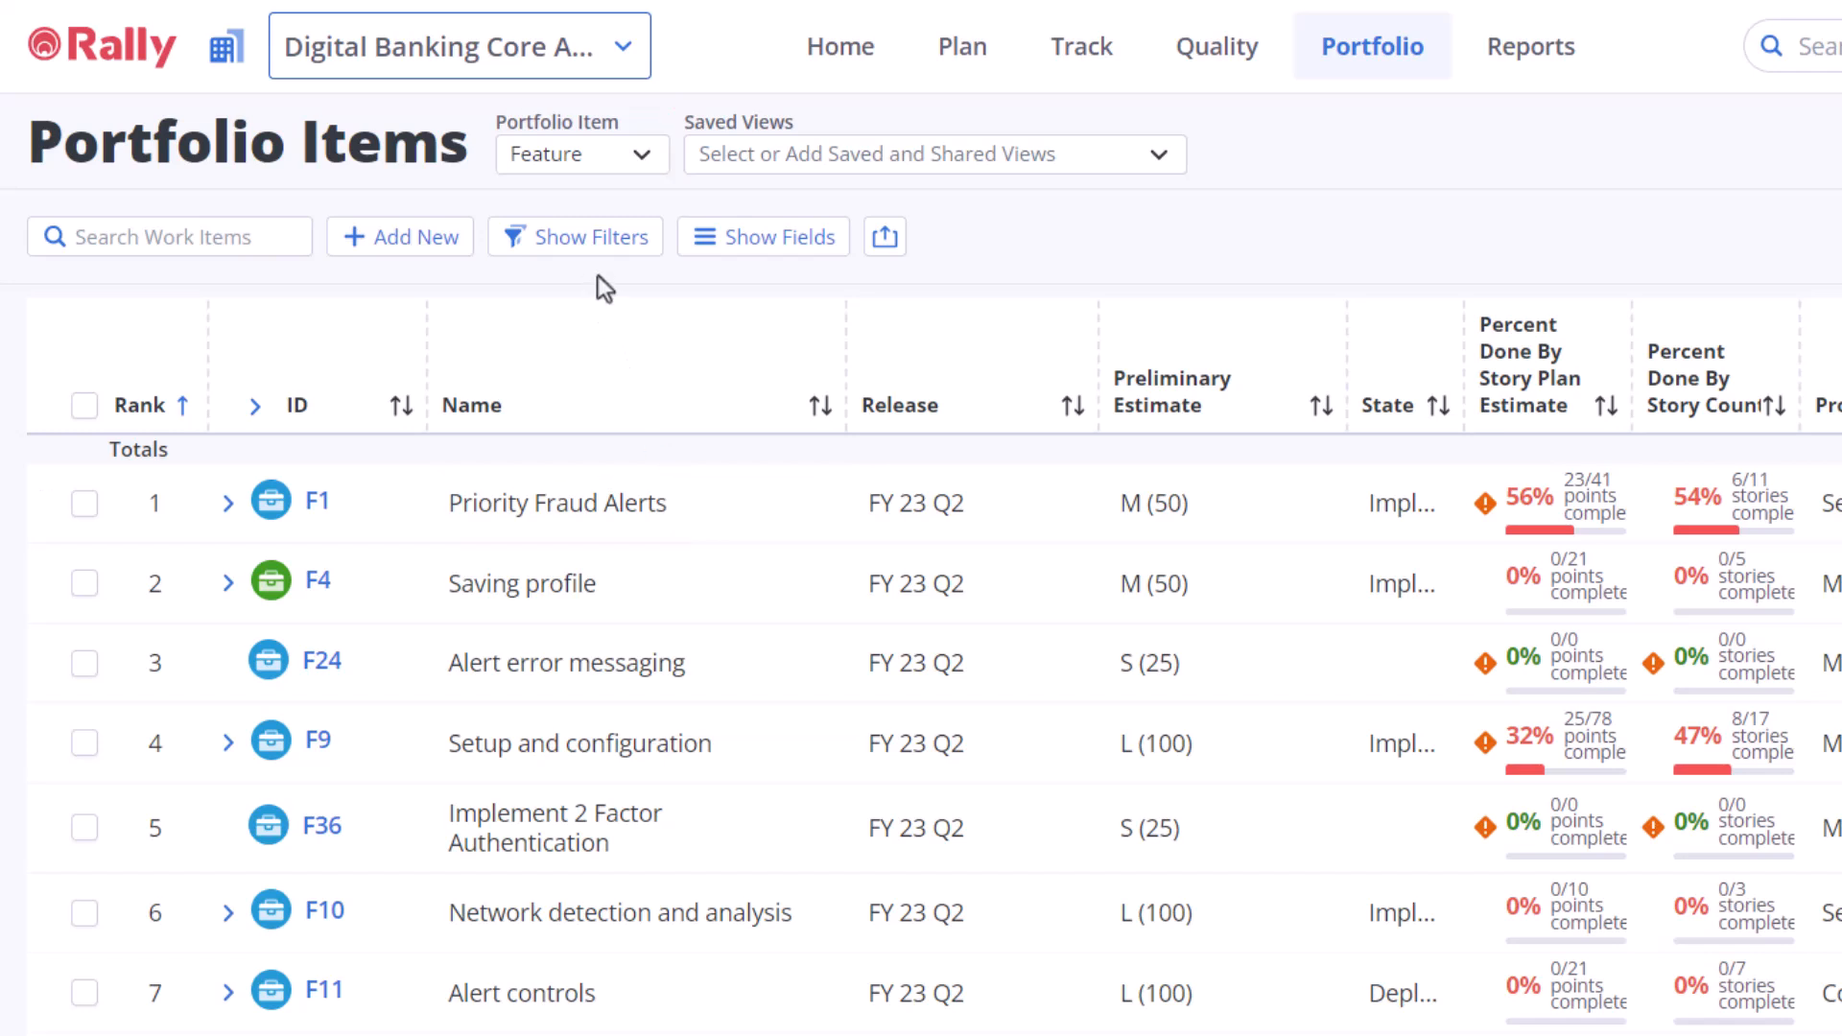
# - Filter the feature list to the FY 24 Q4 release
pyautogui.click(595, 252)
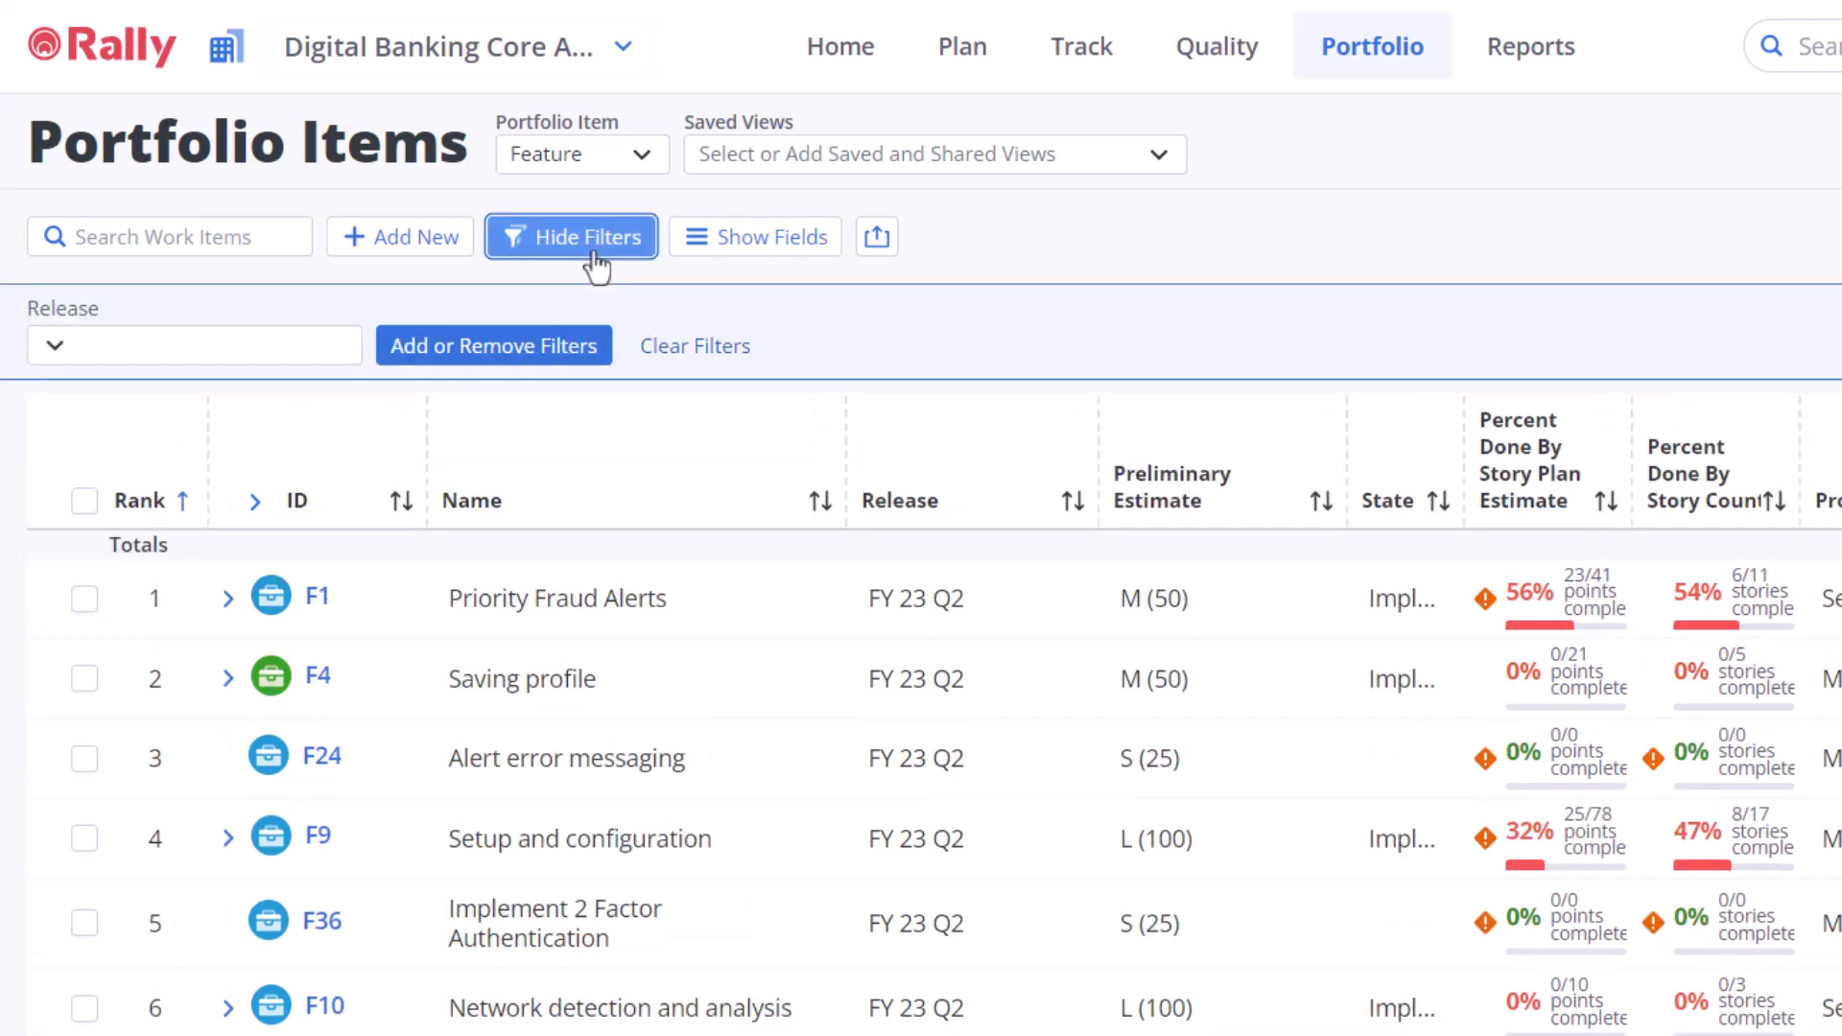
pyautogui.click(234, 350)
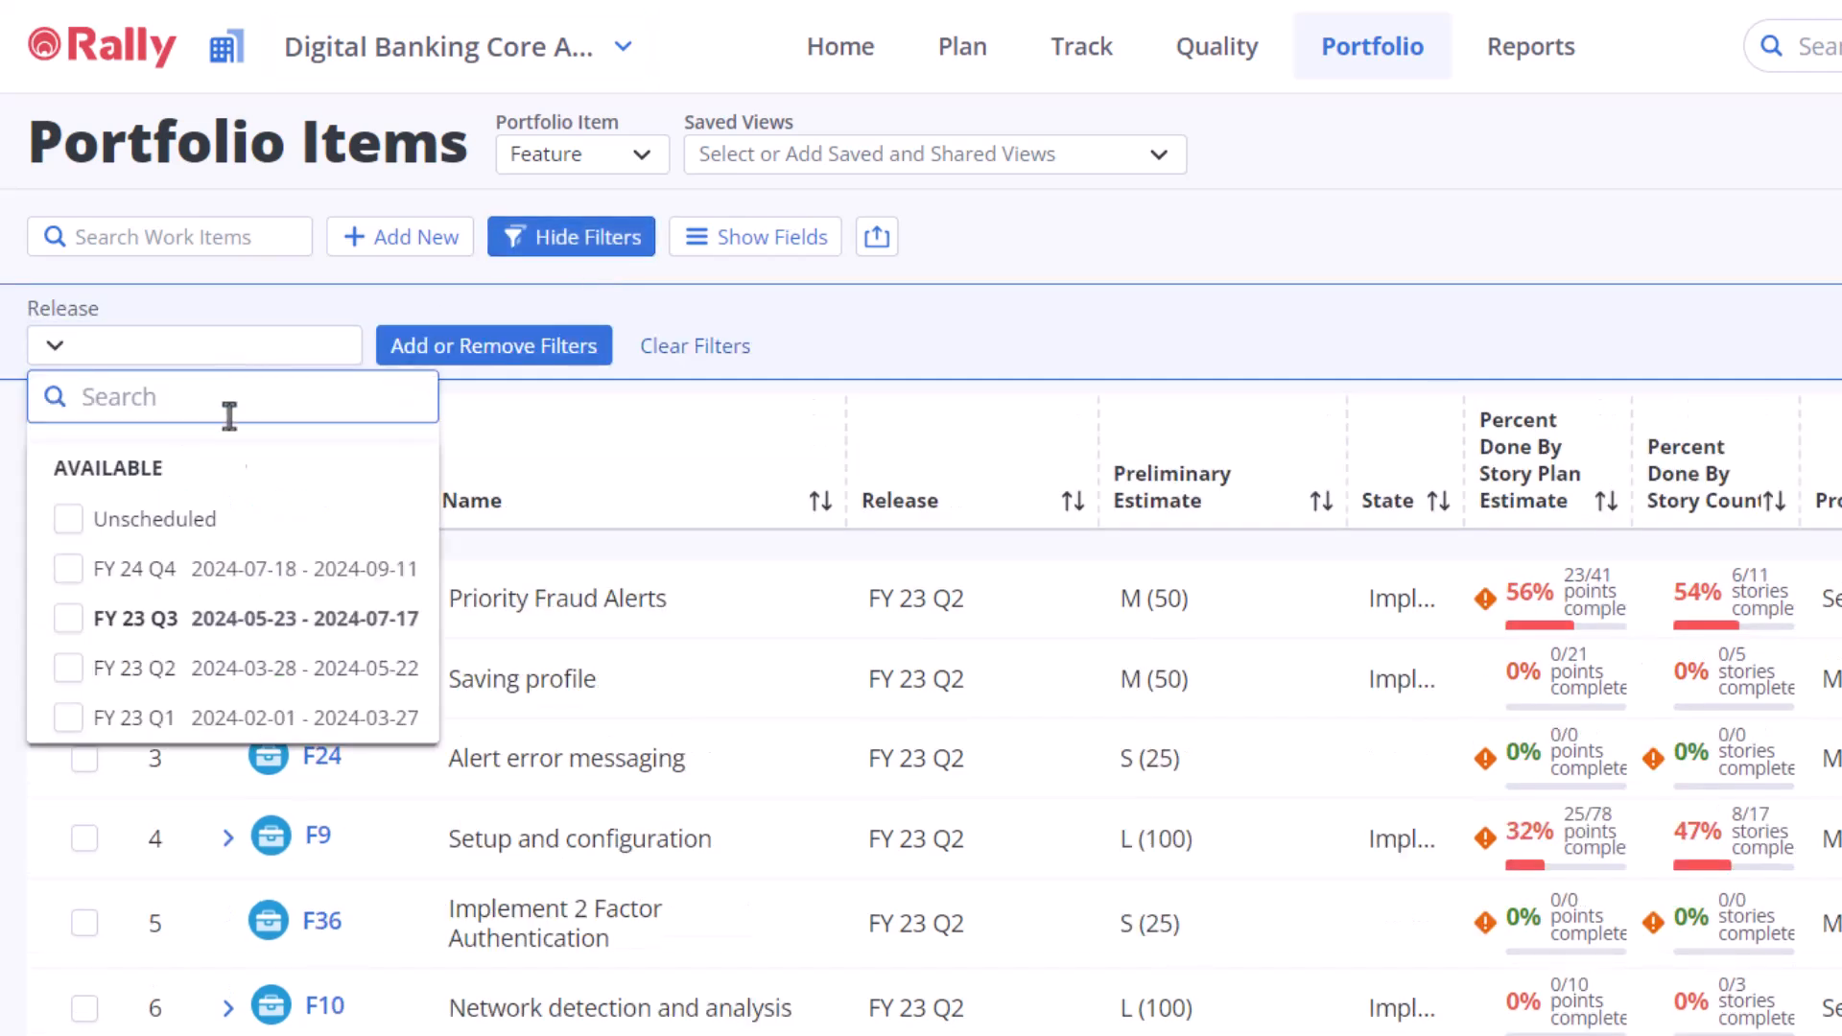
pyautogui.click(70, 569)
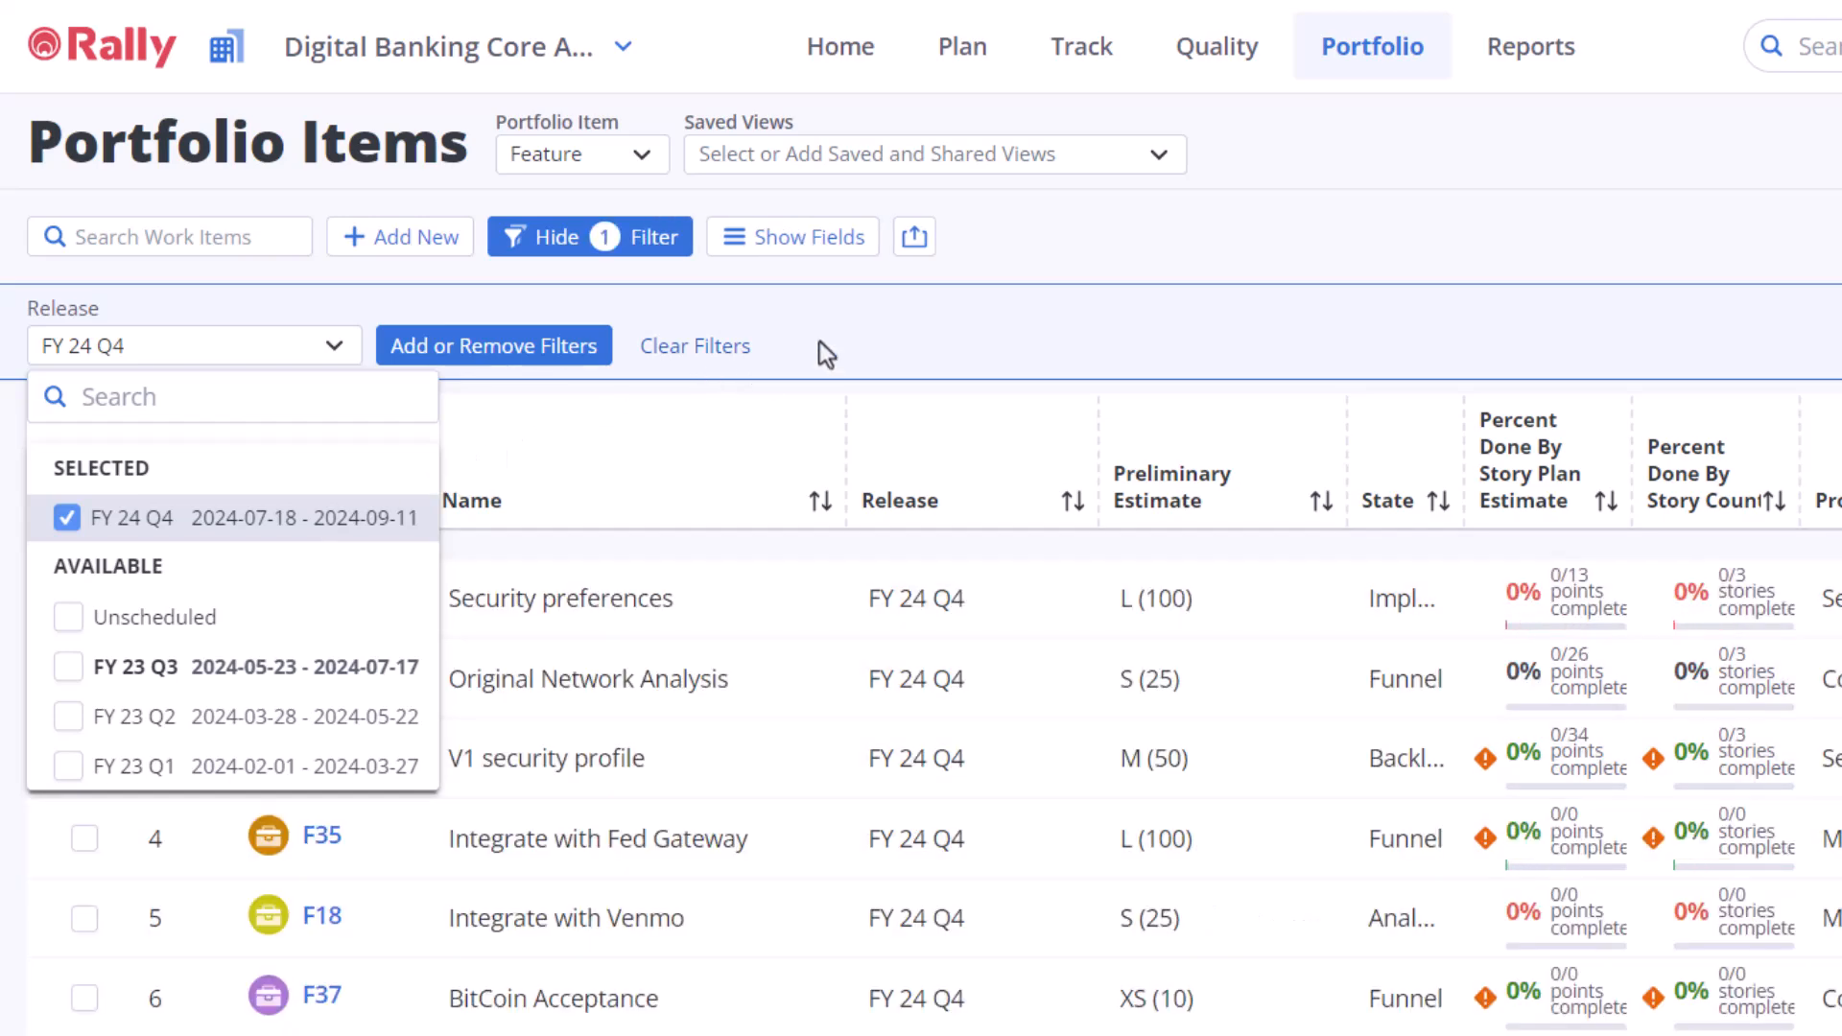
pyautogui.click(819, 342)
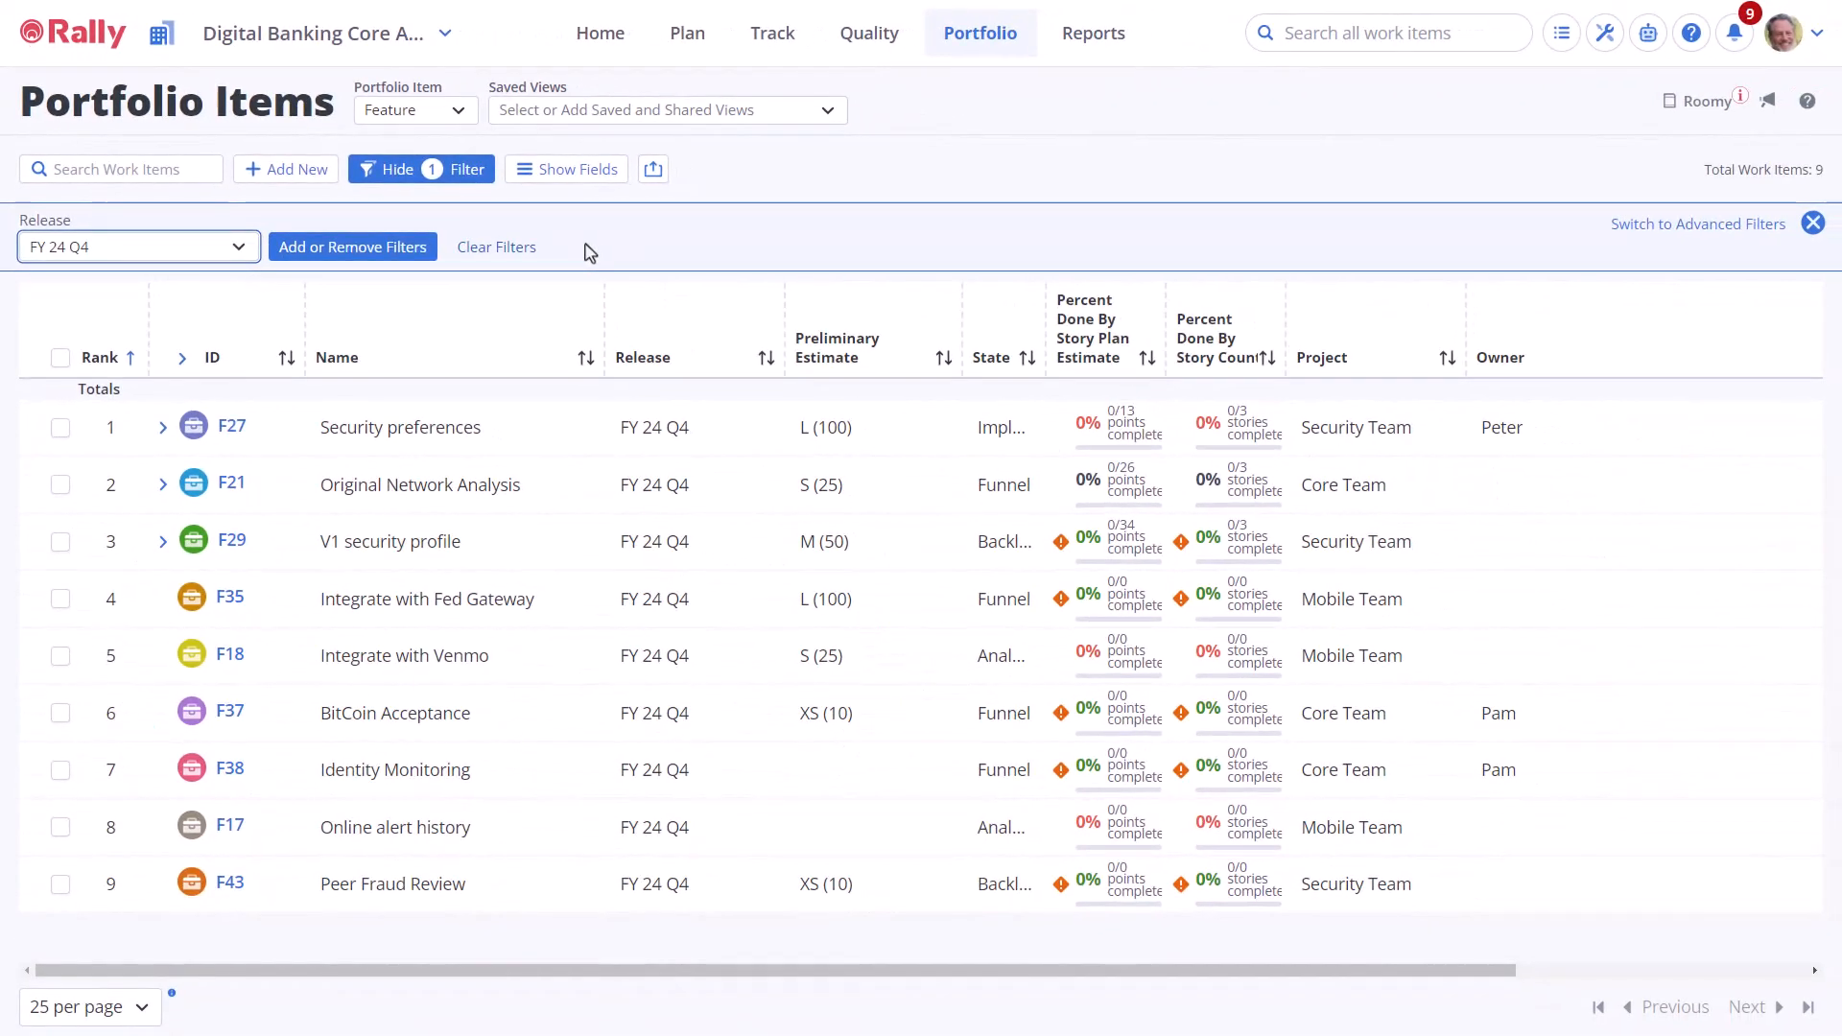
# - Bulk edit all the filtered features so that their Release is FY 24 Q4
pyautogui.click(60, 359)
pyautogui.click(256, 166)
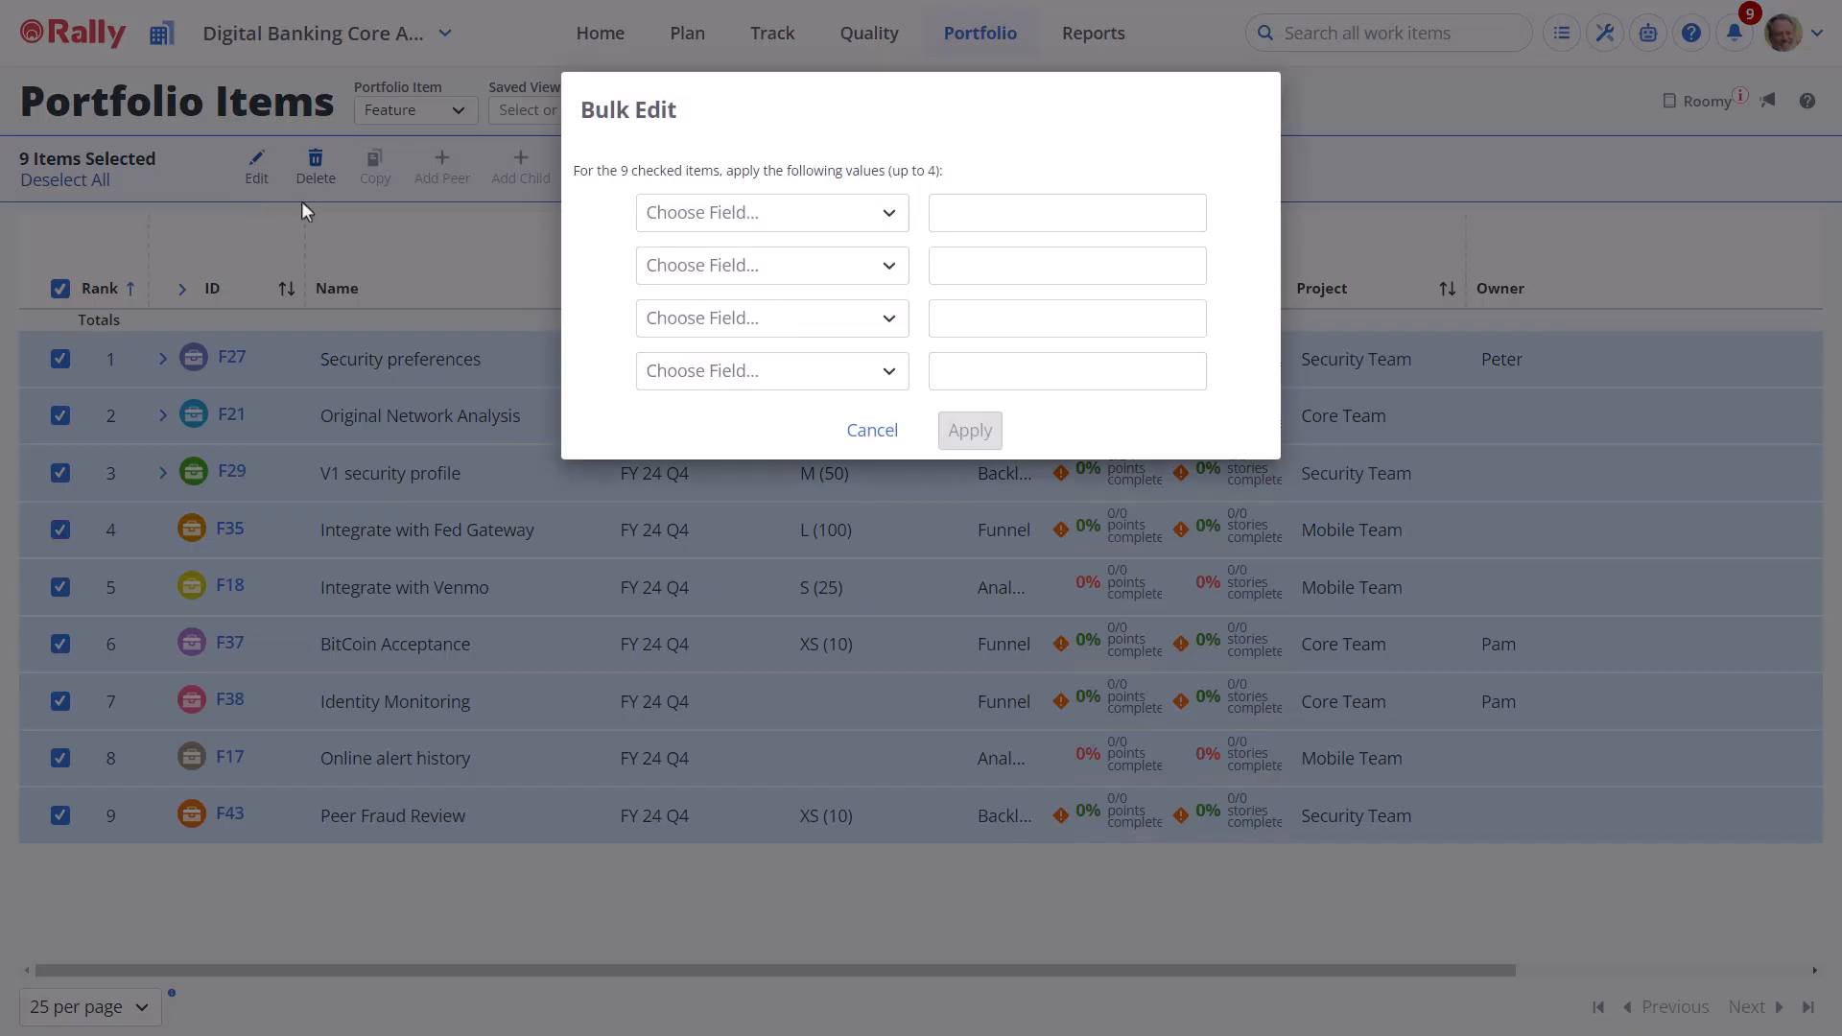
pyautogui.click(889, 217)
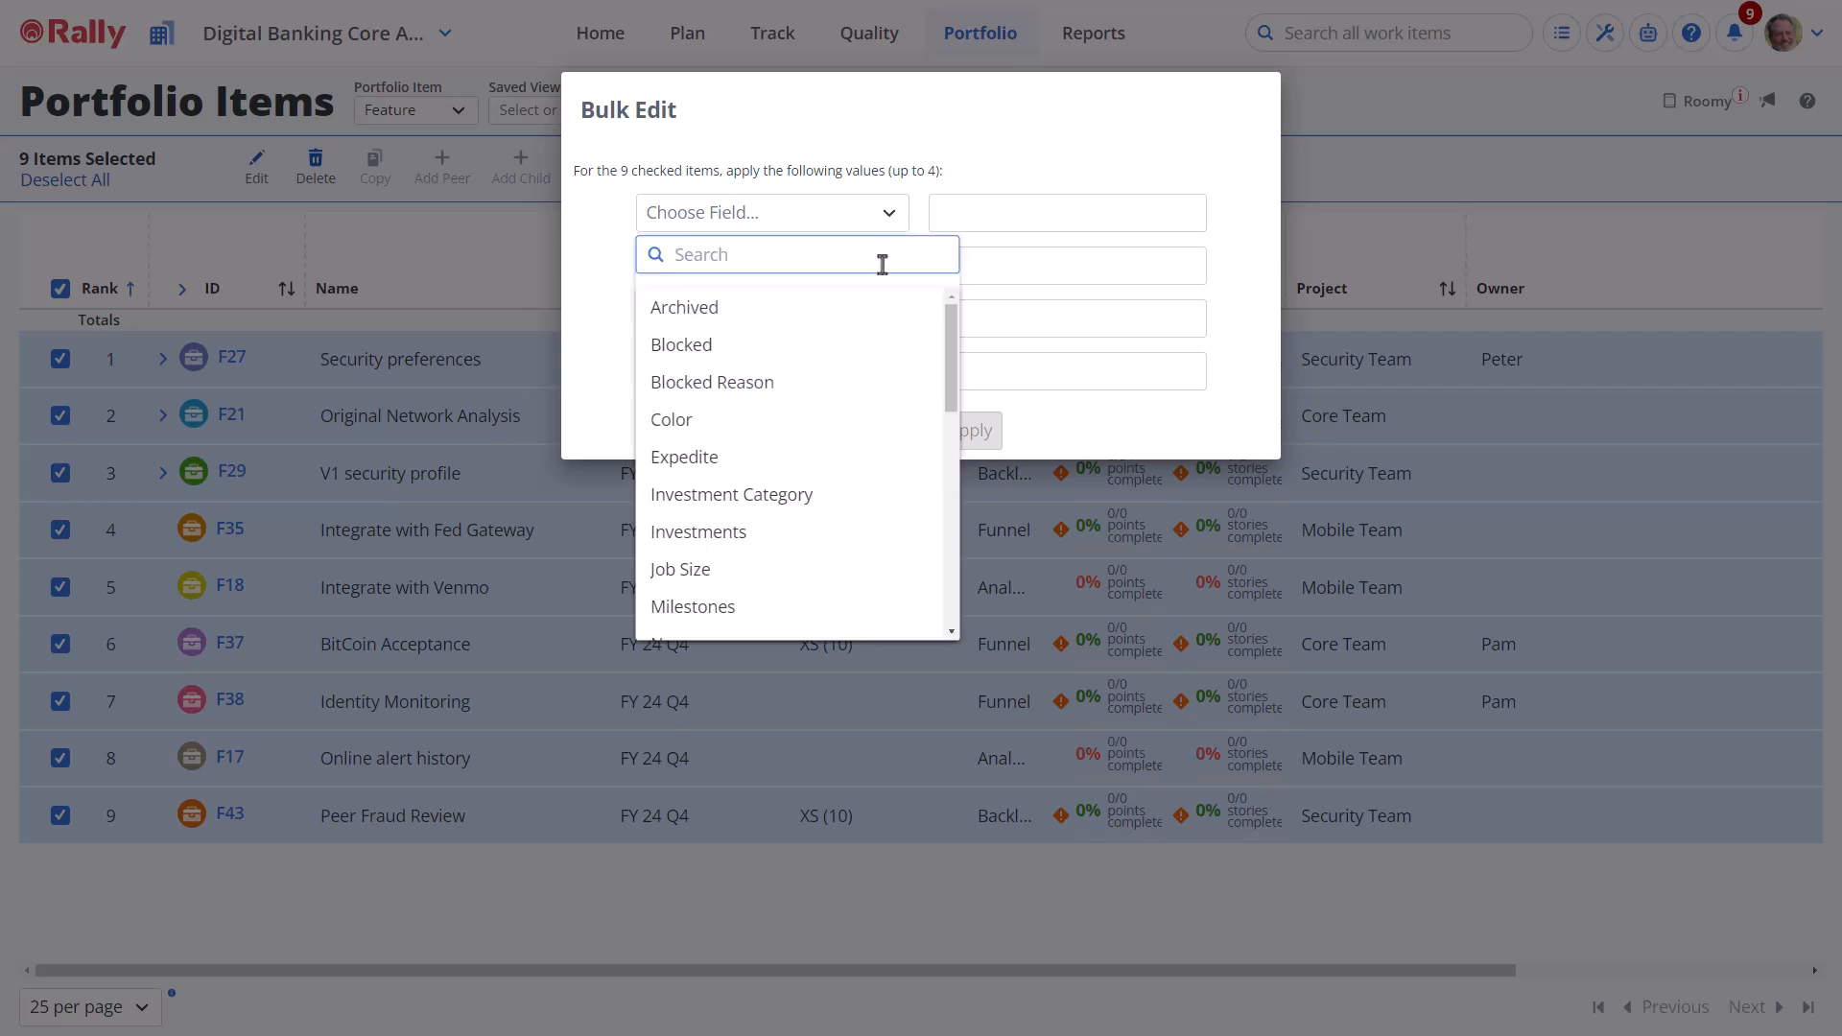
pyautogui.write('Rel')
pyautogui.click(814, 347)
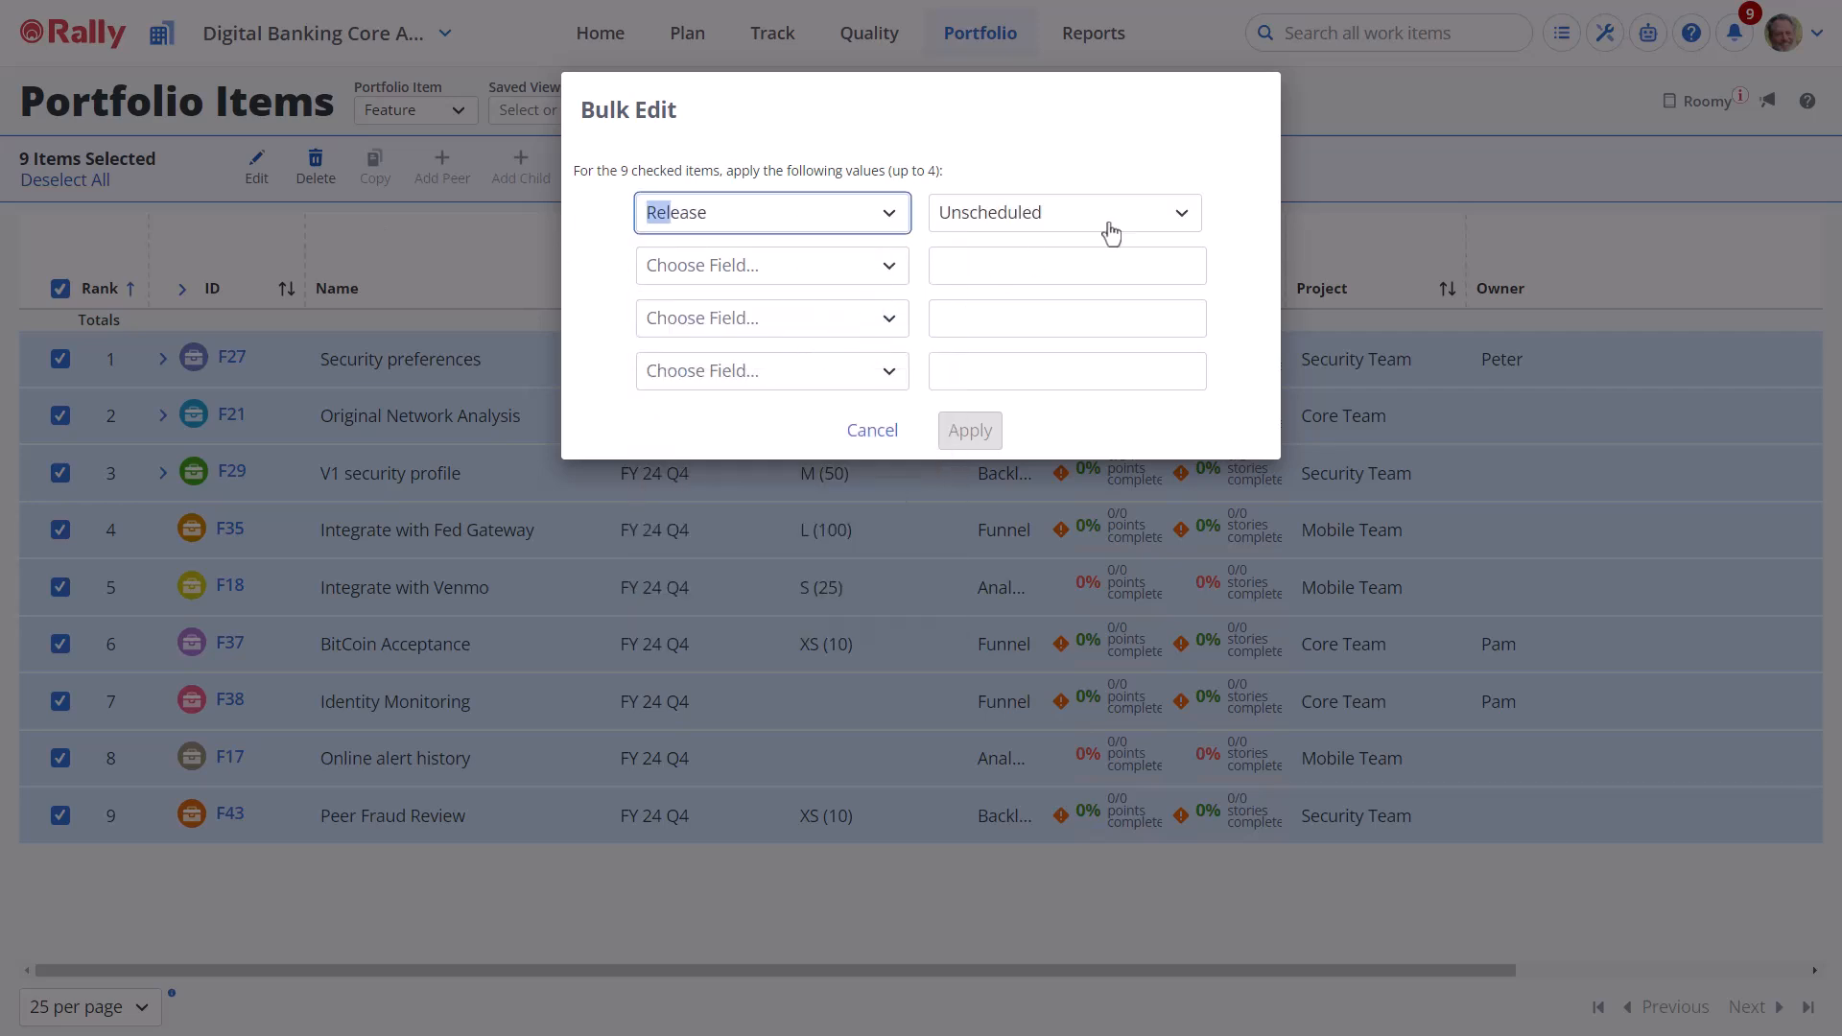
pyautogui.click(1135, 213)
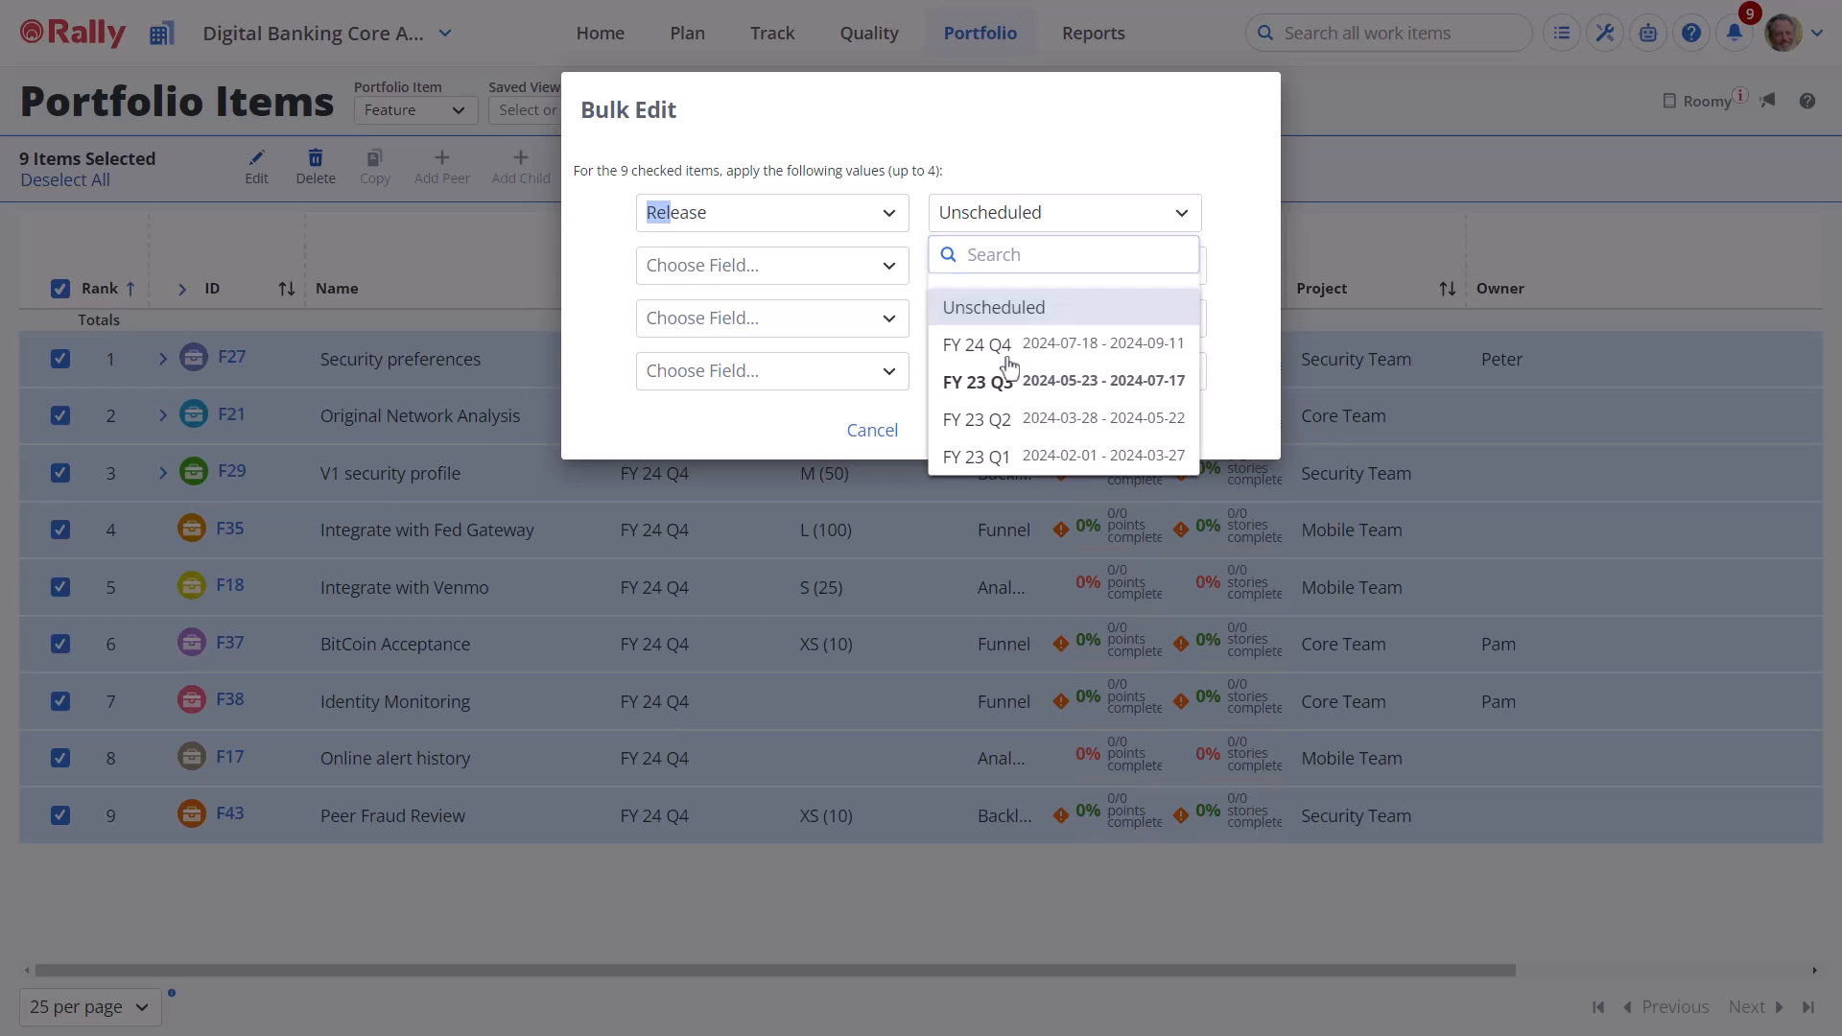
pyautogui.click(1048, 344)
pyautogui.click(971, 431)
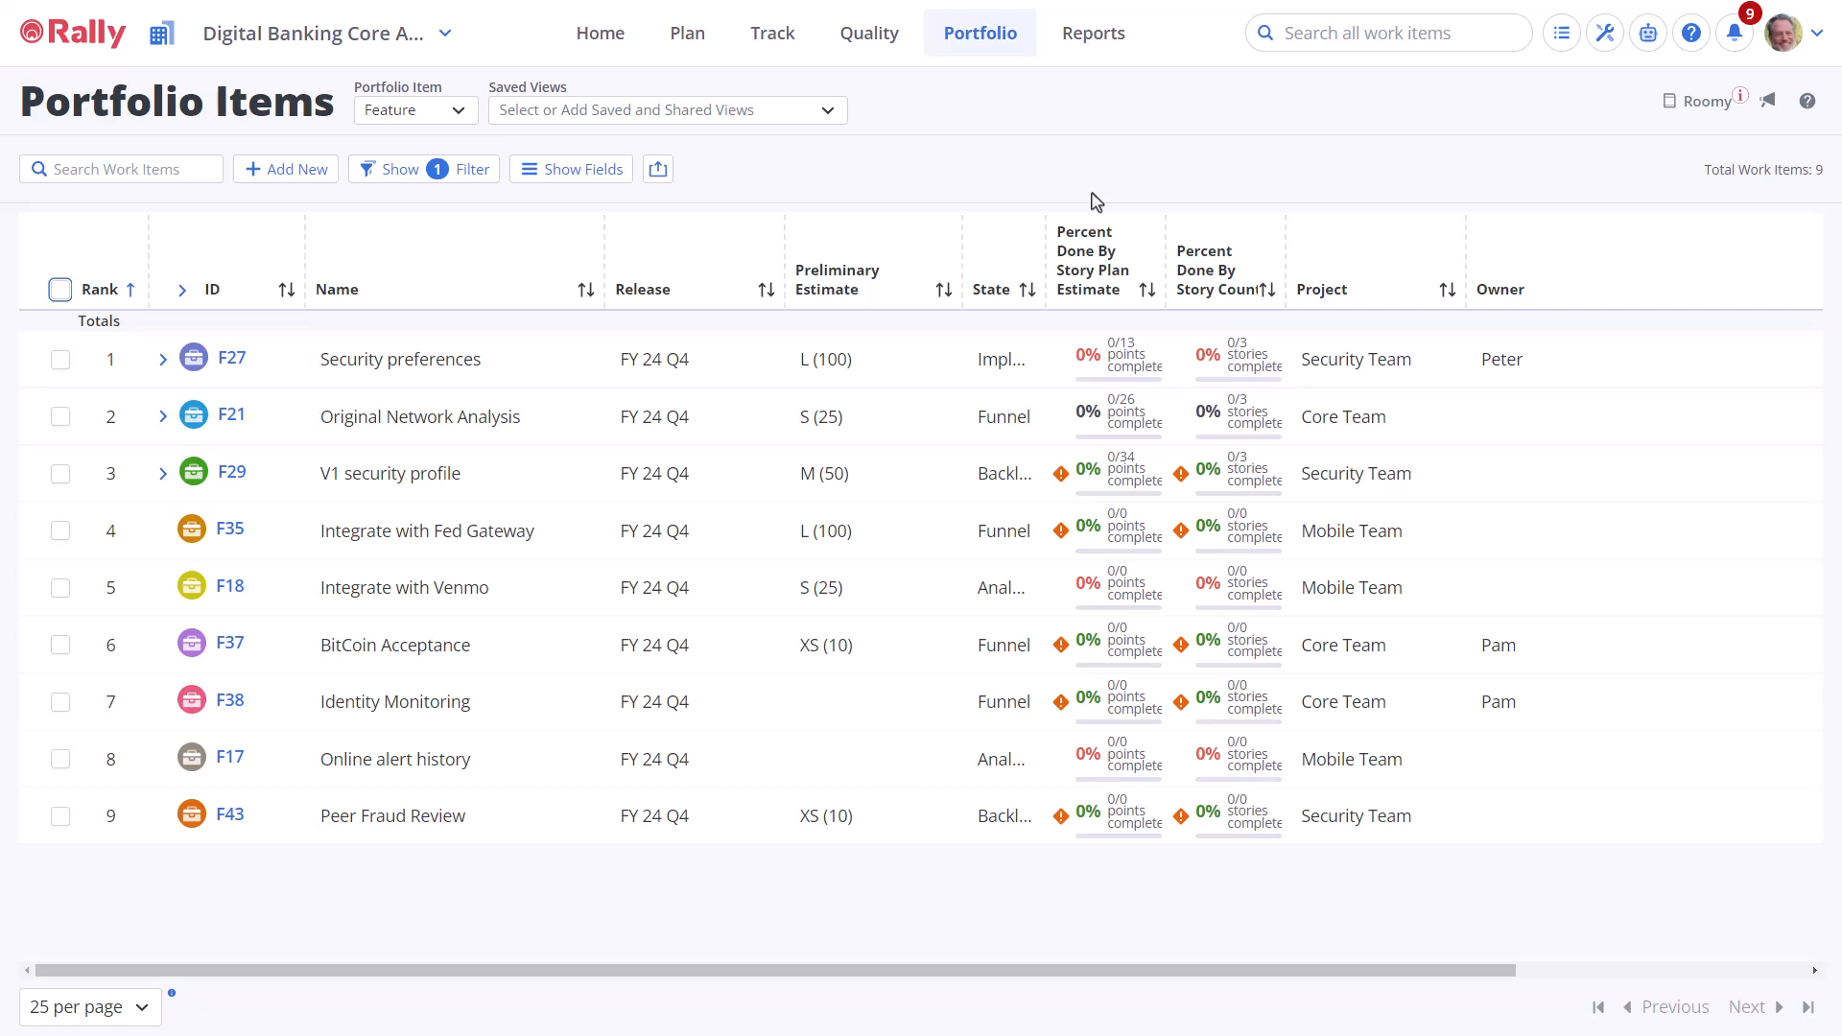
# - Rerank the features so V1 security profile is second and BitCoin Acceptance is fourth
pyautogui.moveTo(32, 473); pyautogui.dragTo(34, 408)
pyautogui.moveTo(32, 648); pyautogui.dragTo(29, 525)
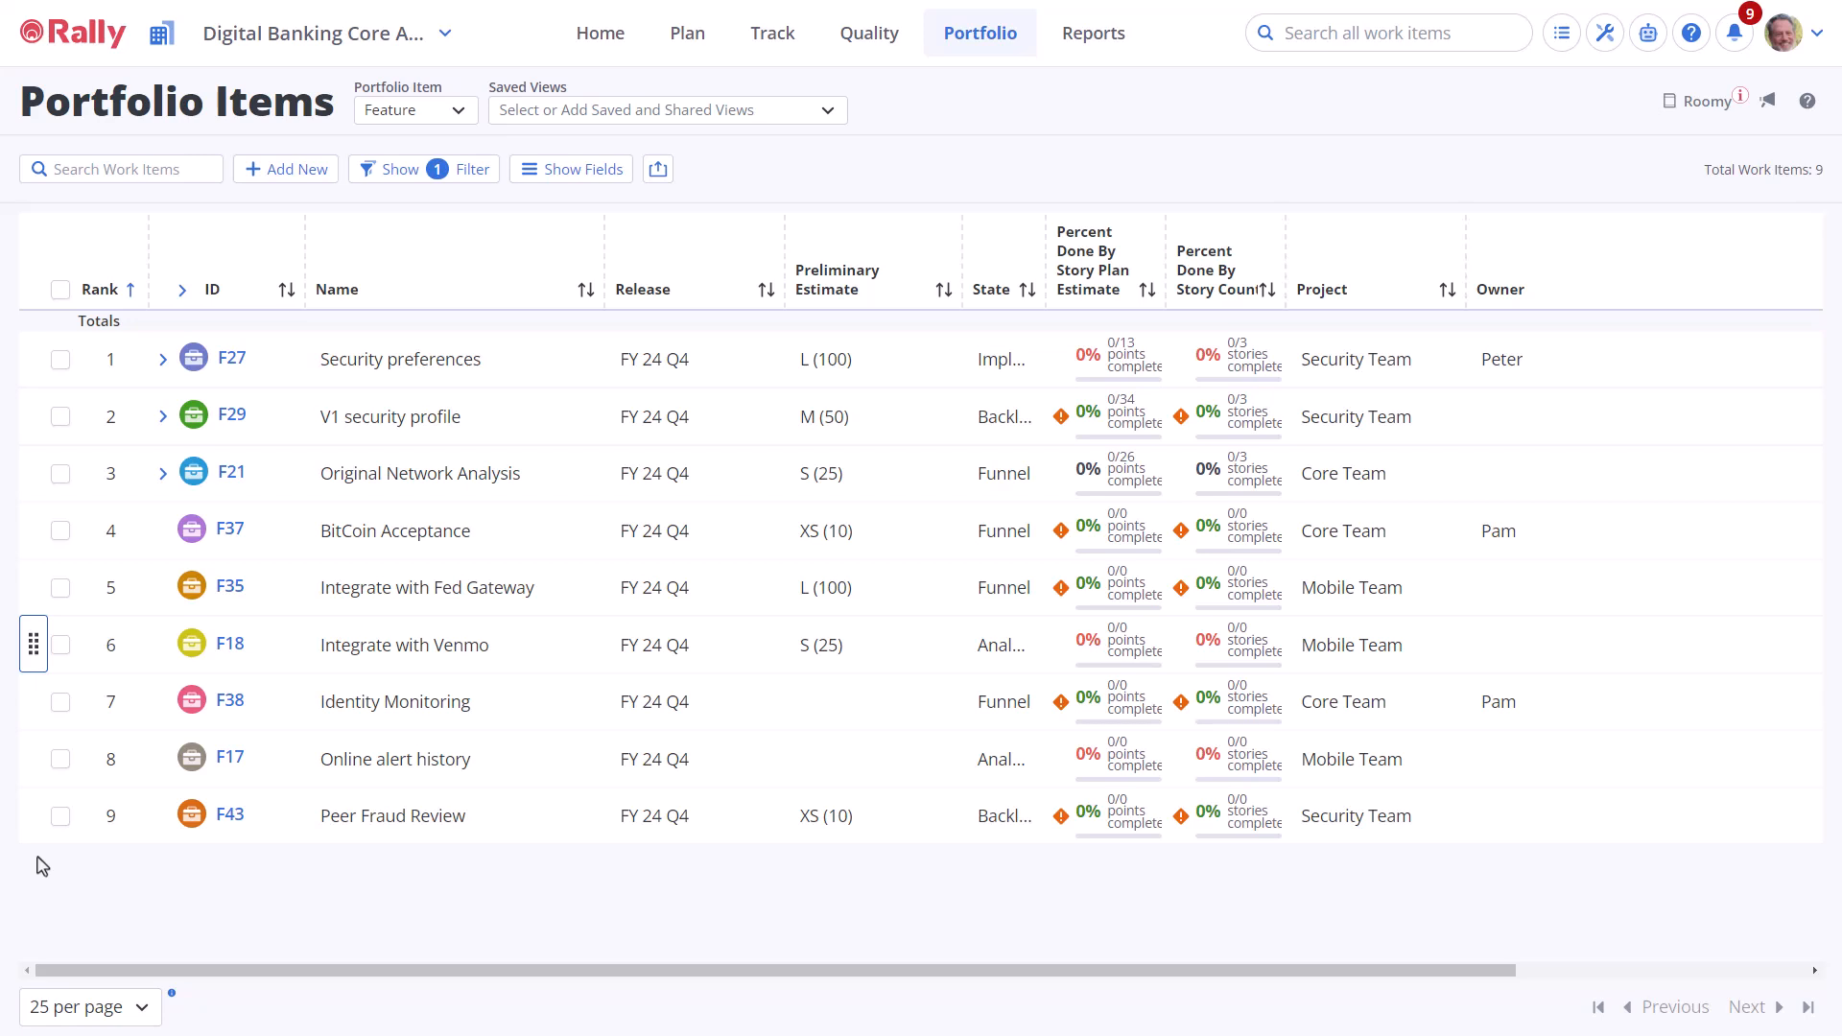
pyautogui.click(550, 171)
pyautogui.scroll(-5, 571, 366)
pyautogui.scroll(-1, 595, 537)
pyautogui.click(639, 633)
# - Open Capacity Planning and set the project scope to Digital Banking Core ART
pyautogui.click(952, 43)
pyautogui.click(1040, 213)
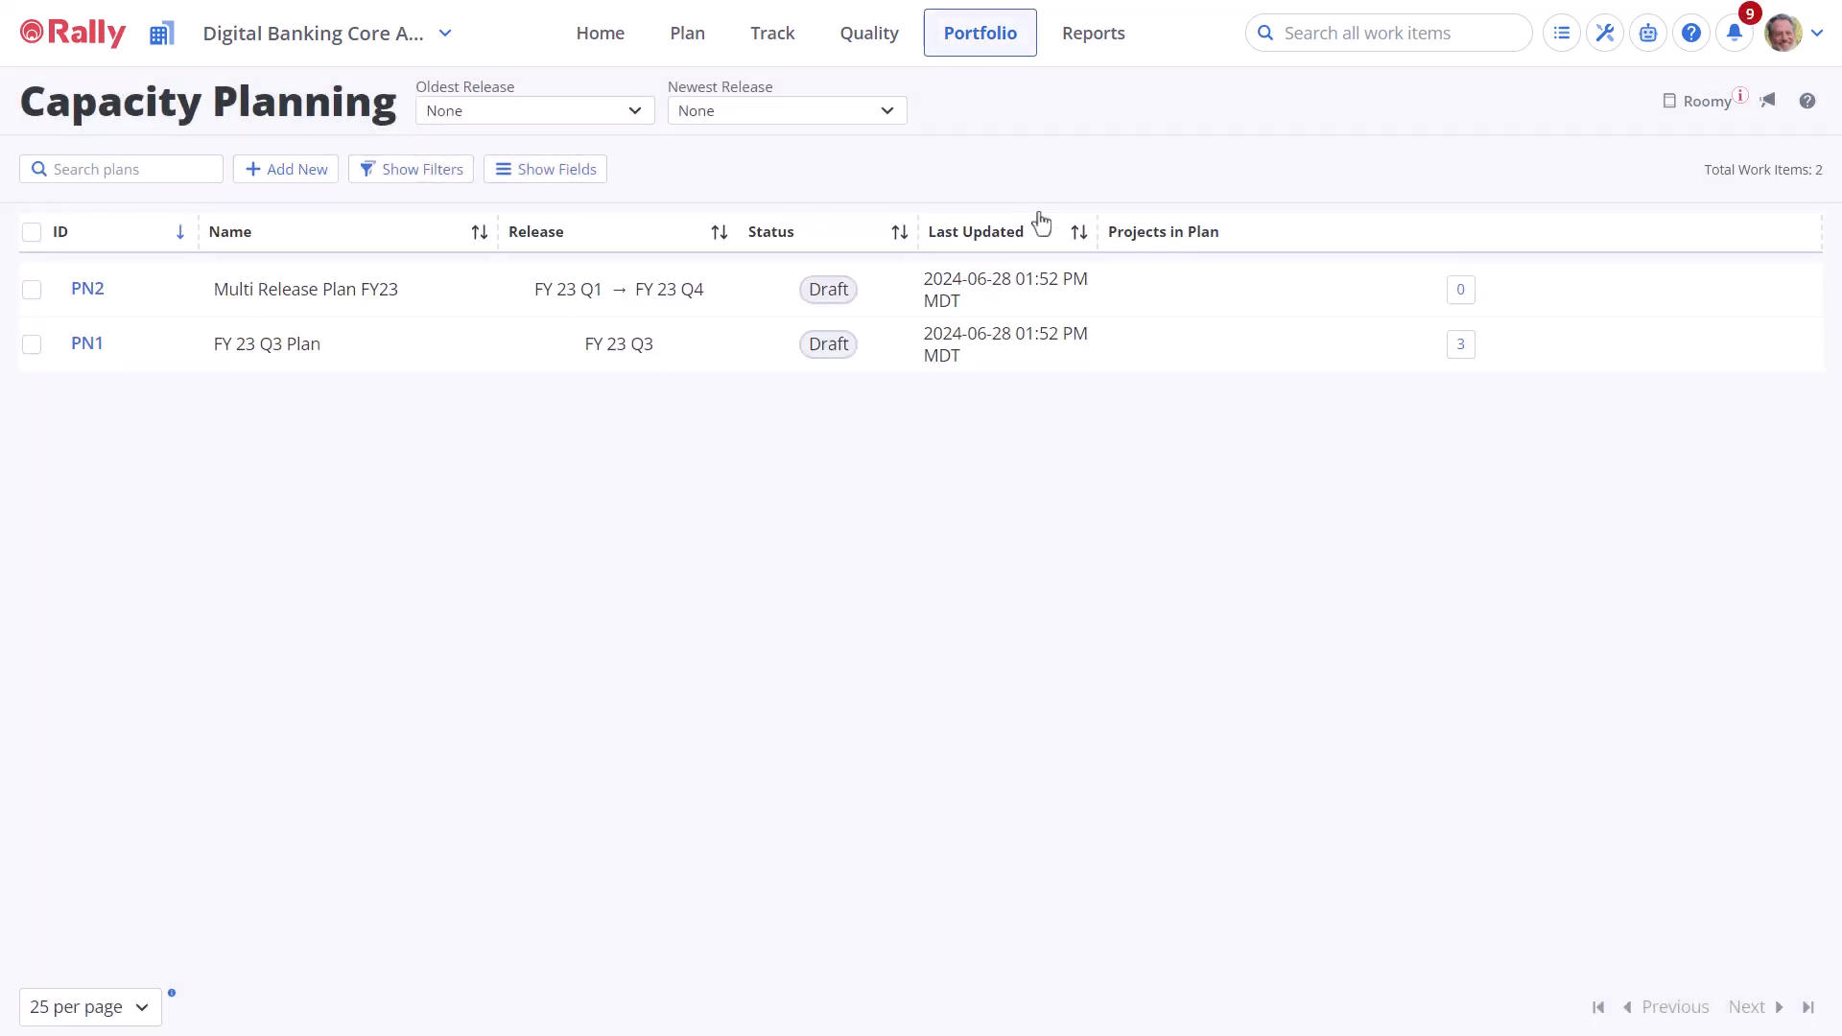
pyautogui.click(445, 38)
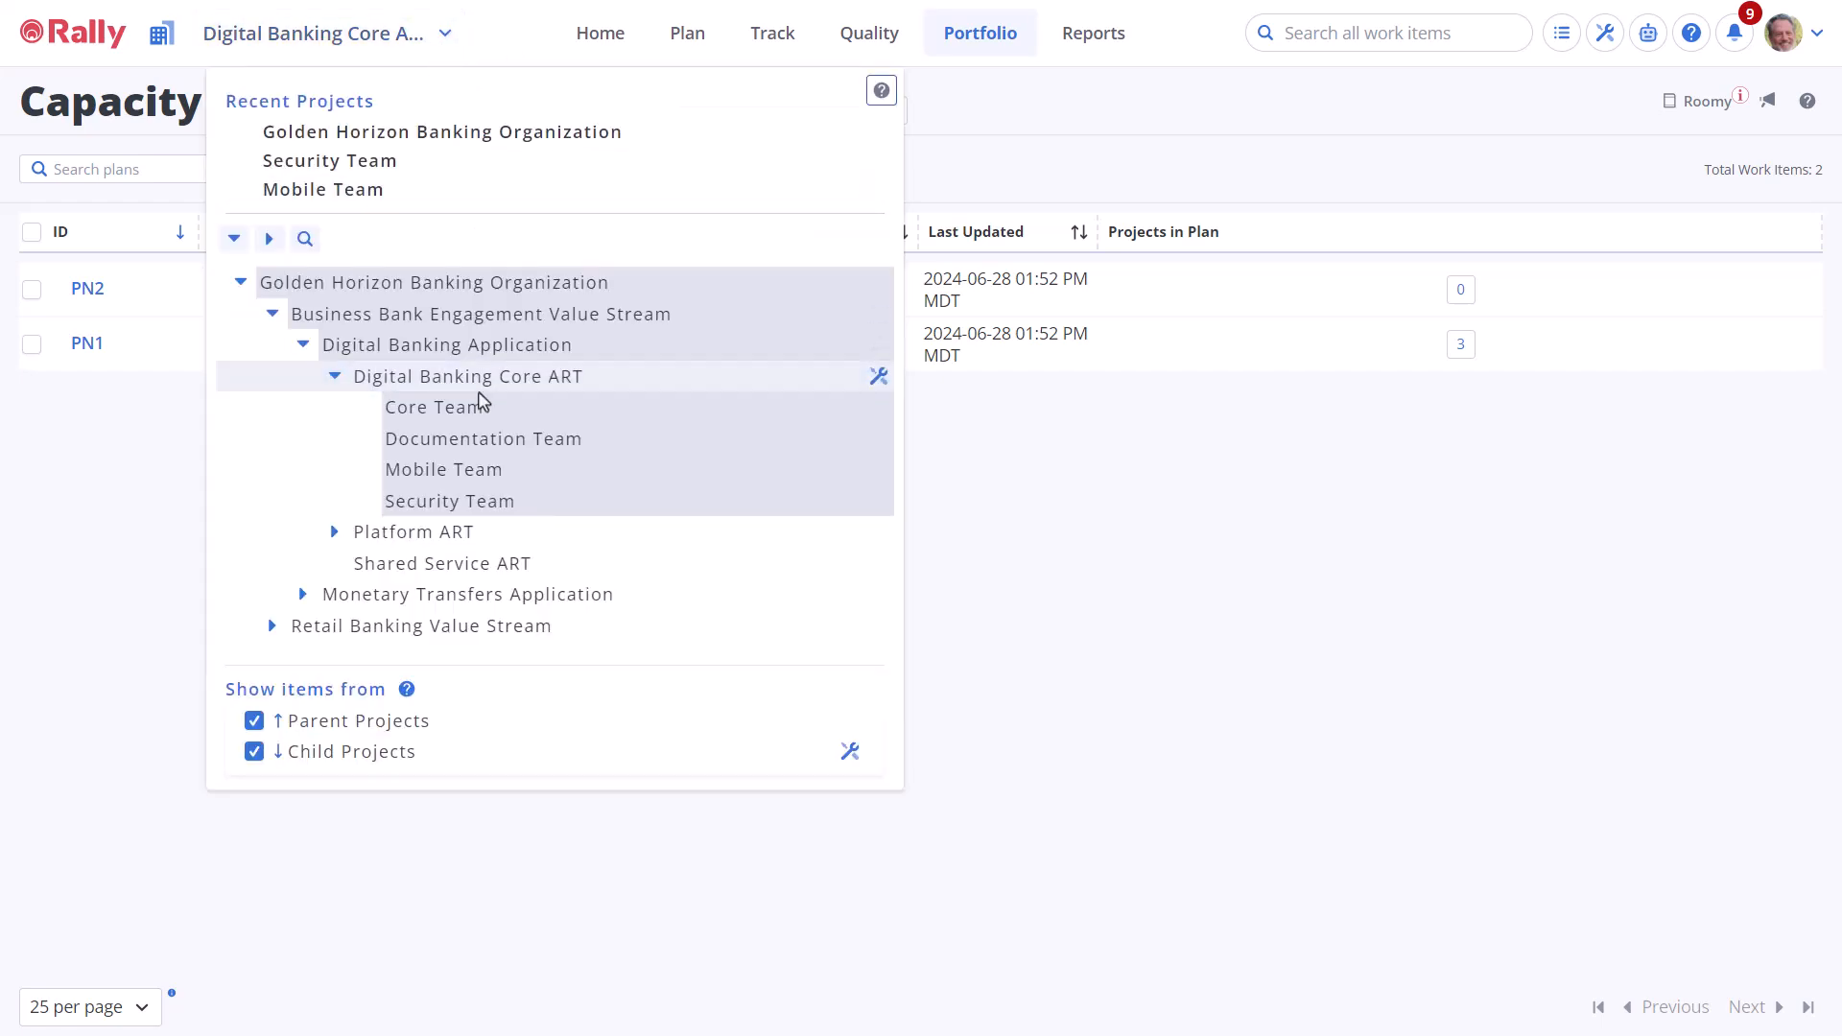
pyautogui.click(477, 384)
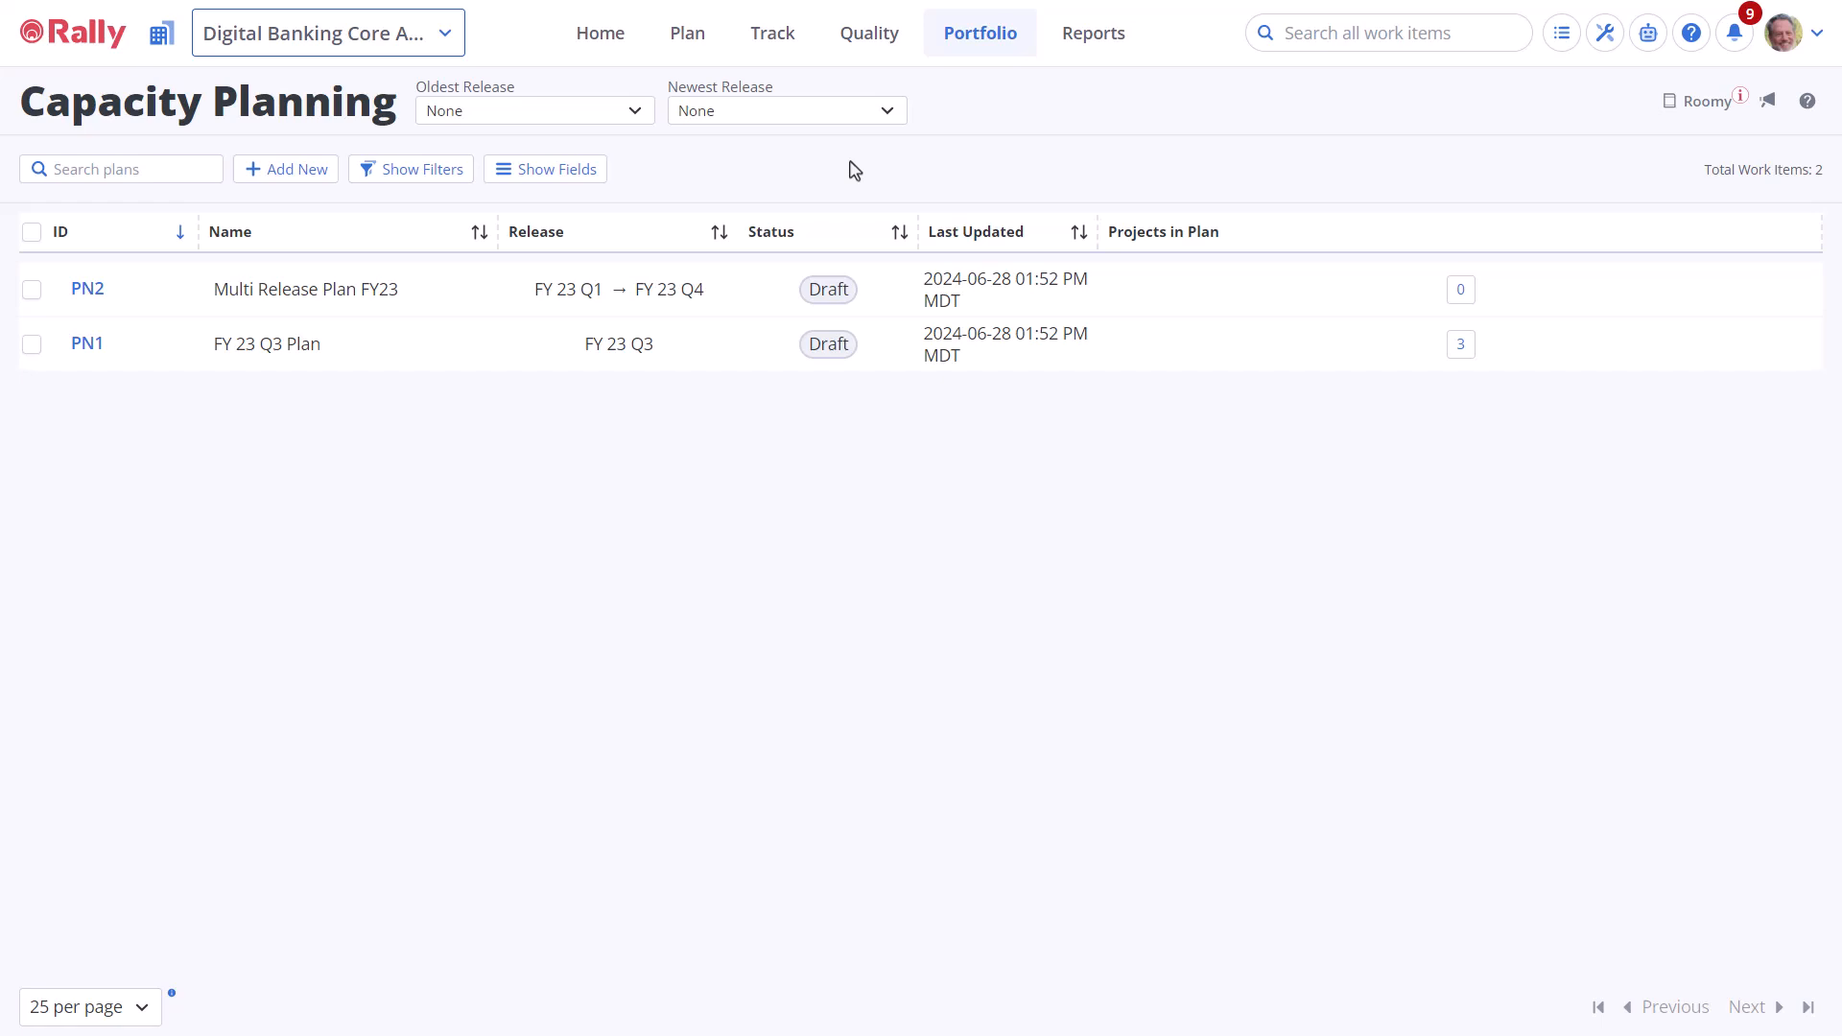
# - Create a Single Release capacity plan named "FY 24 Q4 Plan" for release FY 24 Q4, planning Features by Points
pyautogui.click(324, 182)
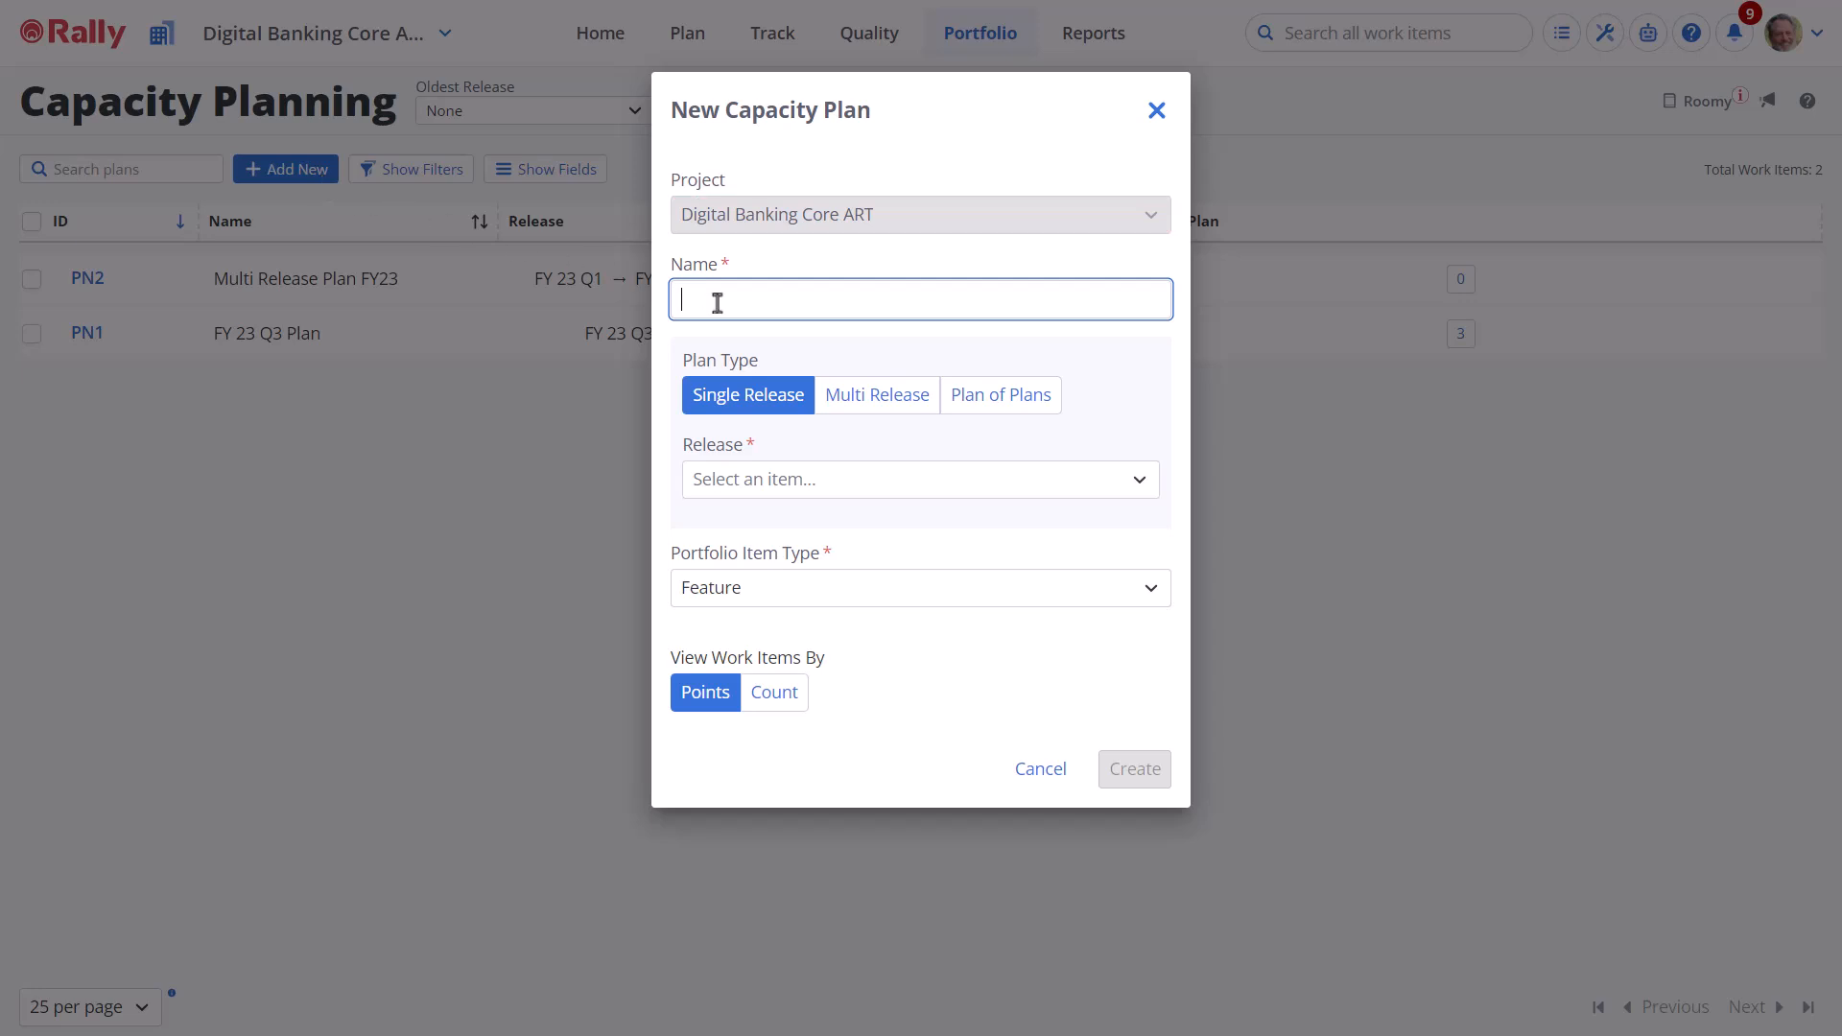
pyautogui.write('FY 24 Q4 Plan')
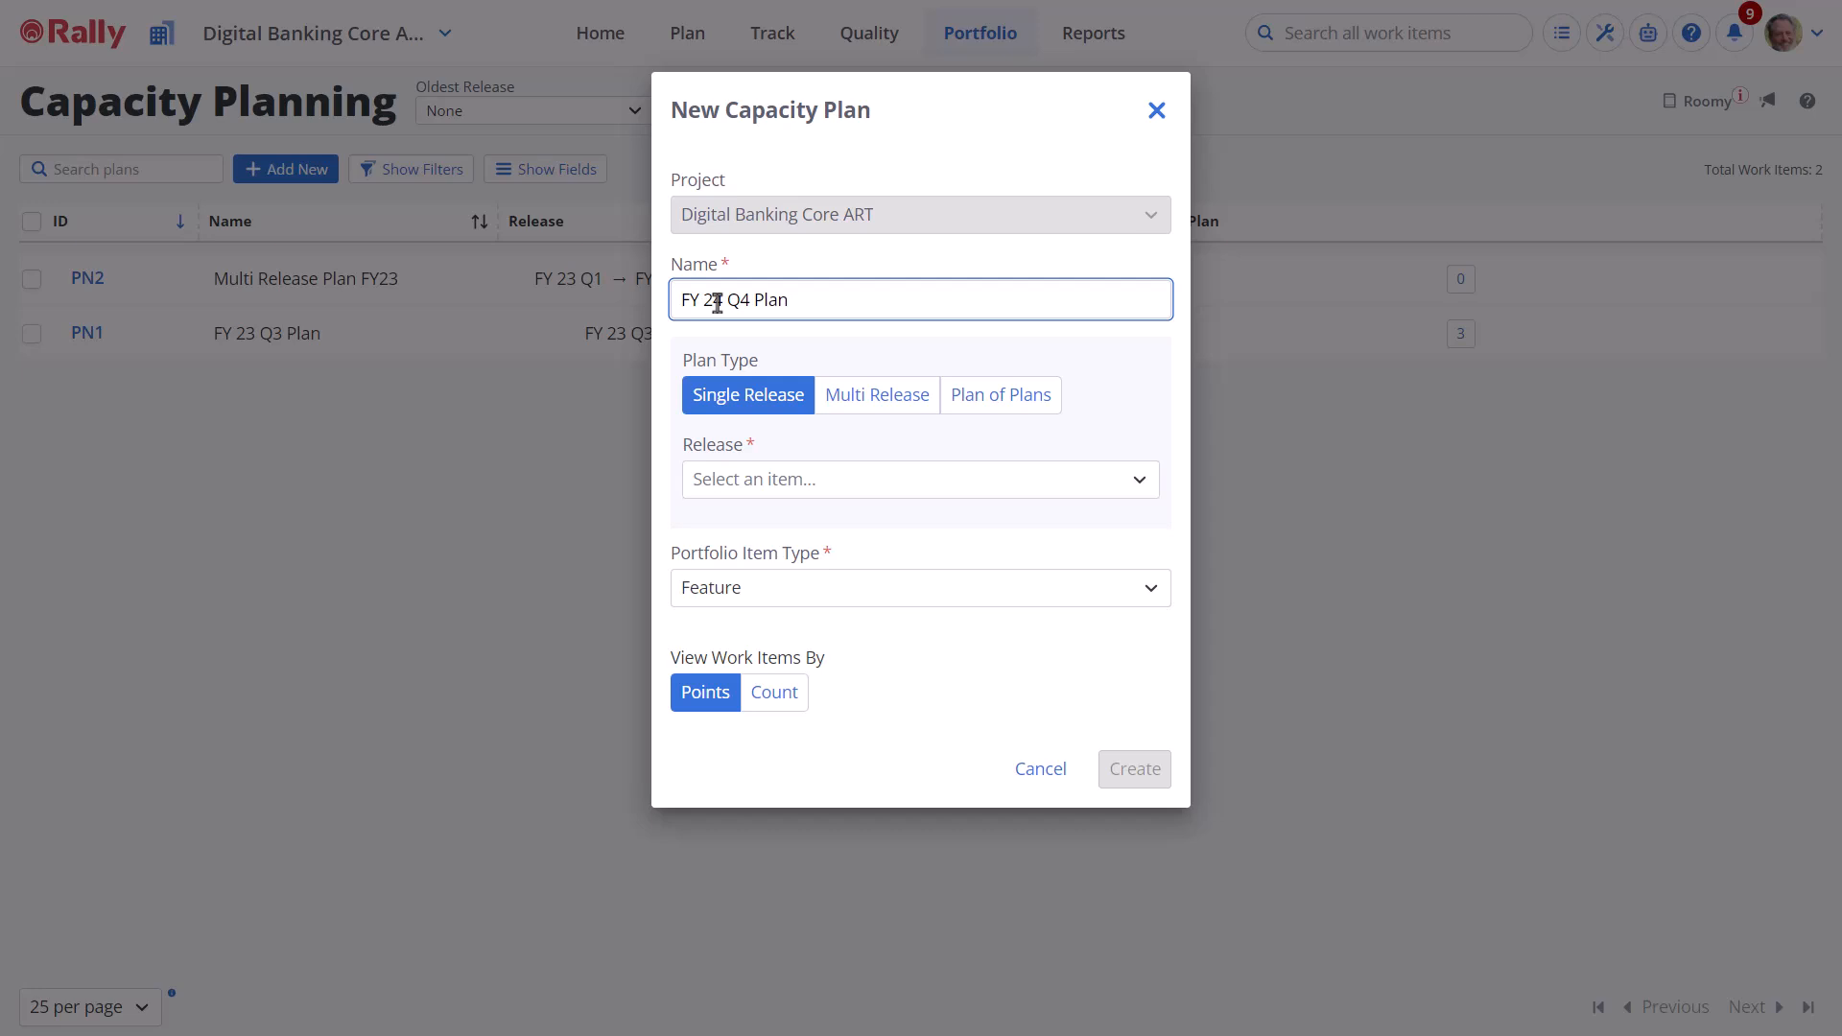
pyautogui.click(767, 410)
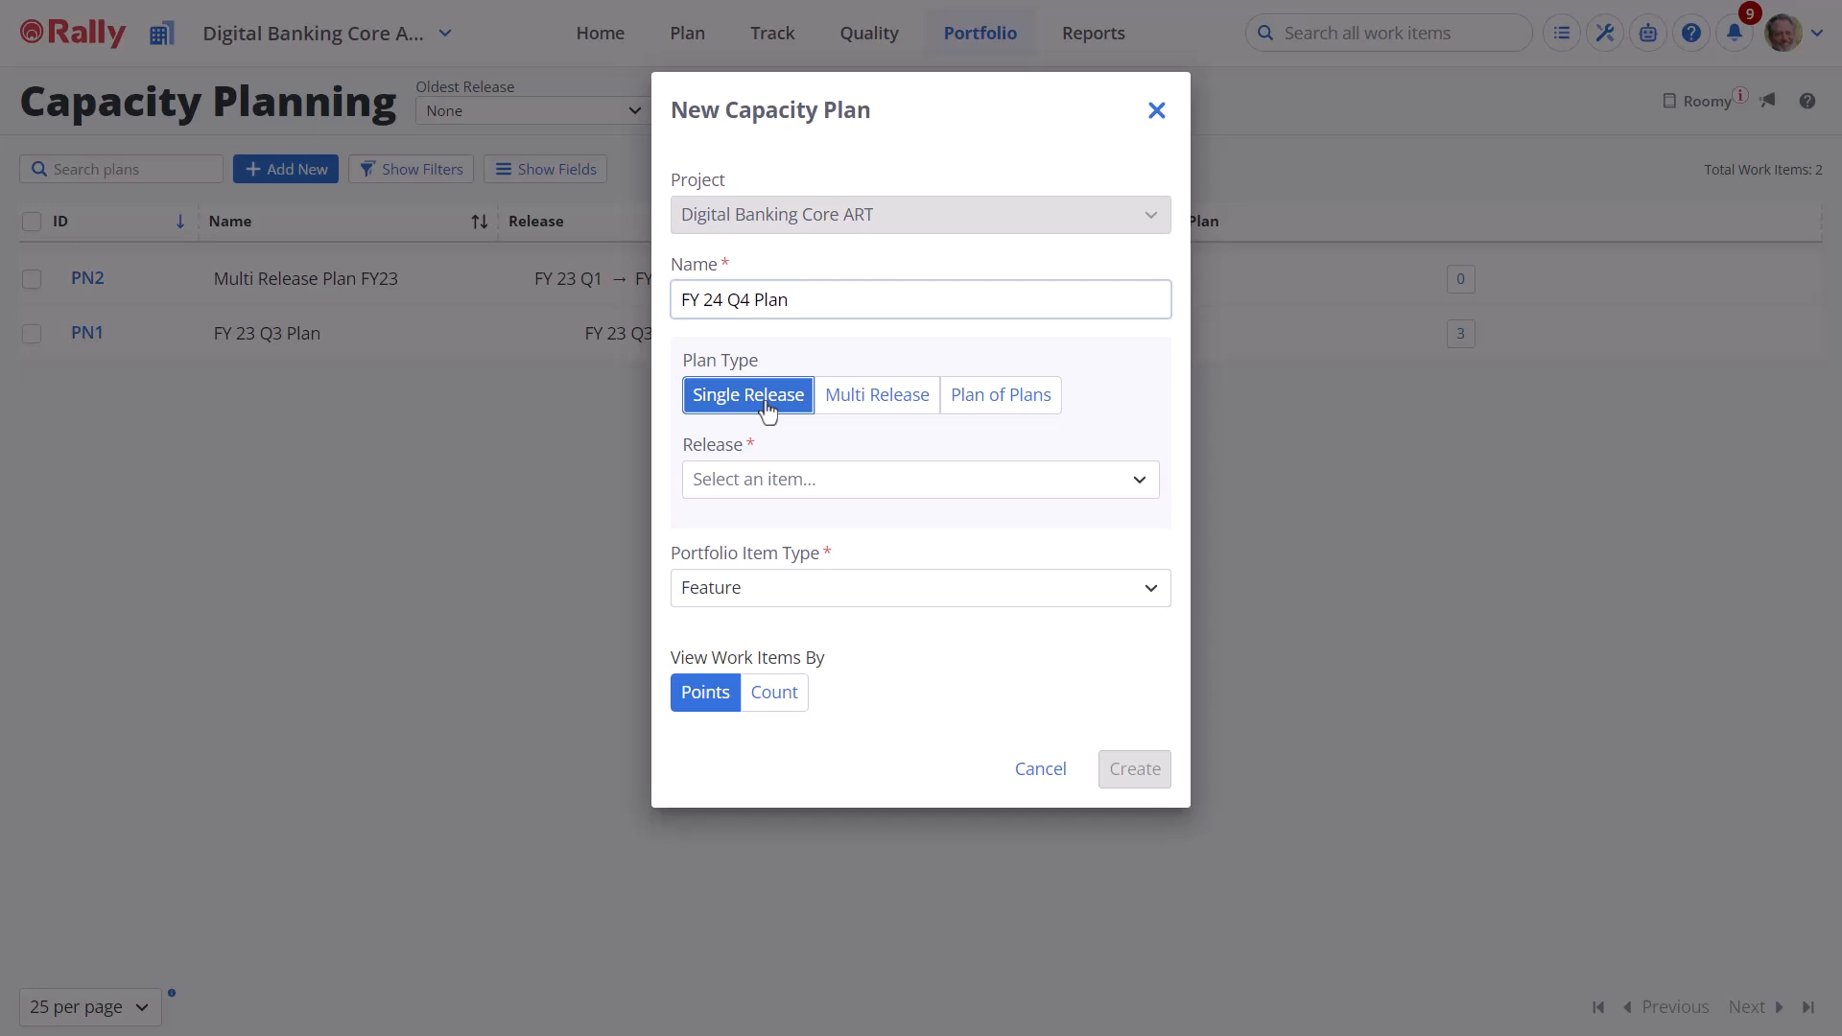
pyautogui.click(1013, 485)
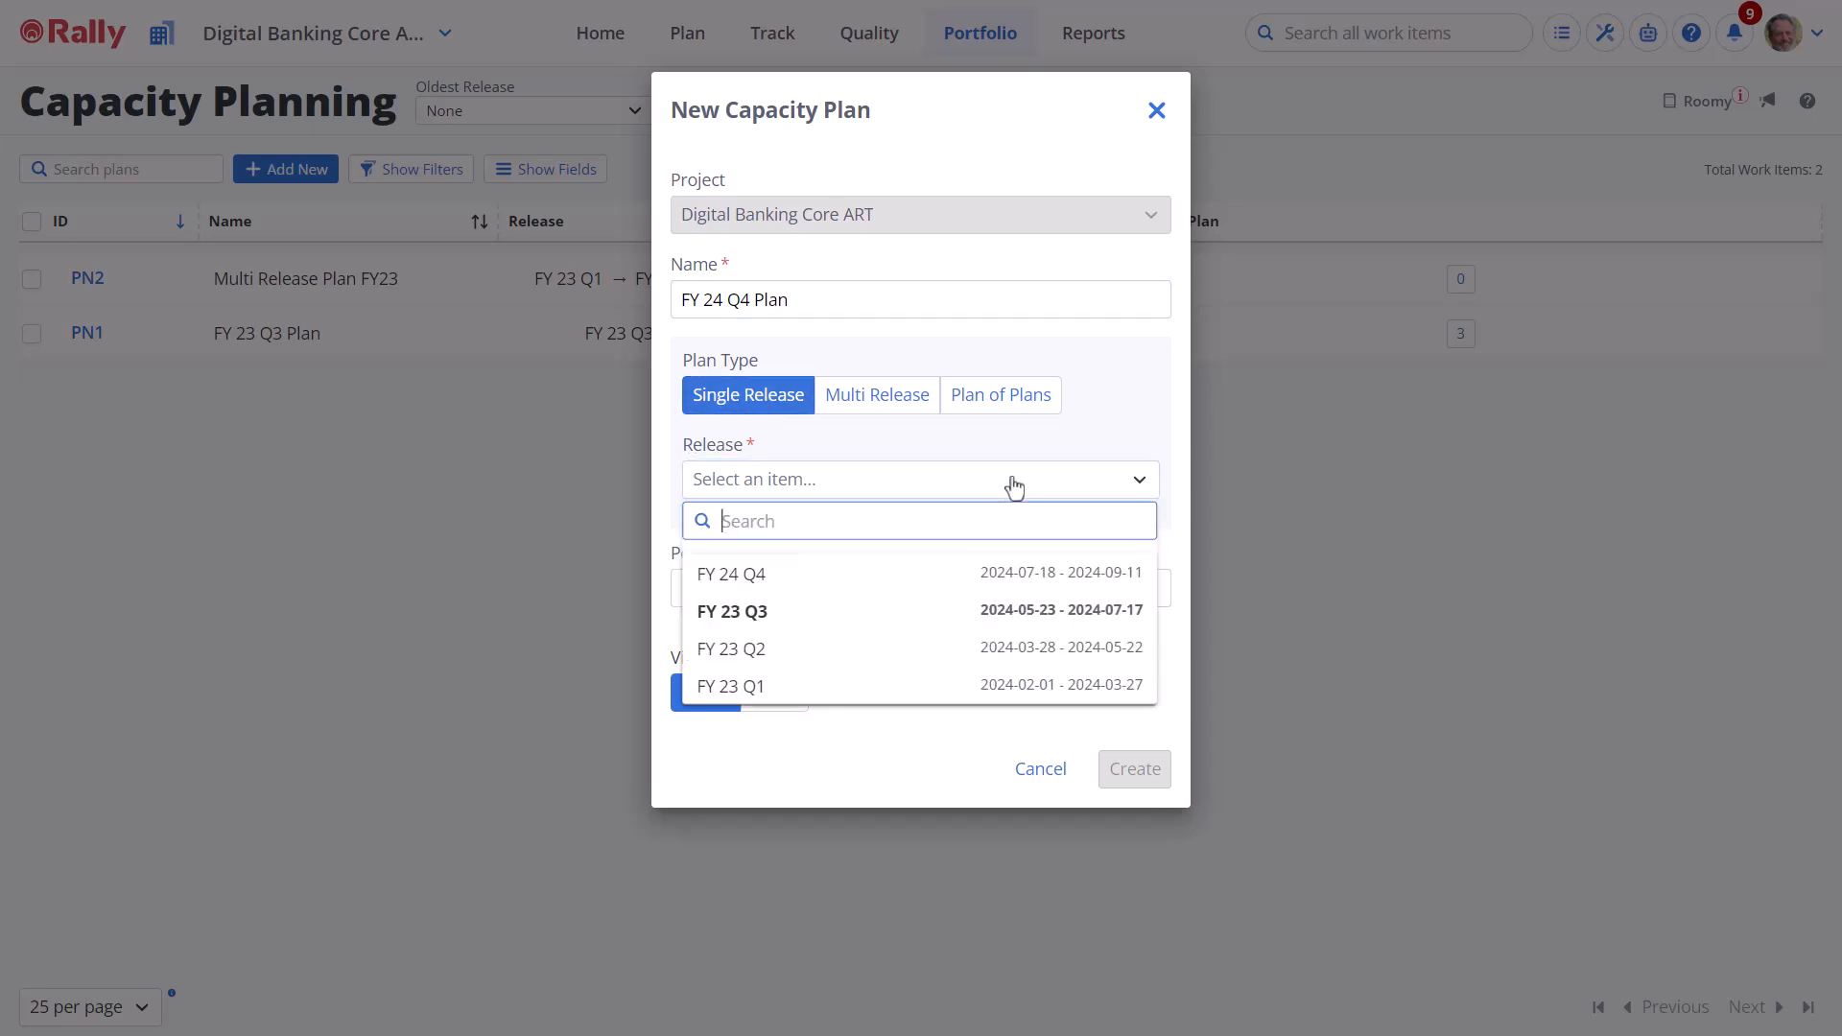
pyautogui.click(957, 579)
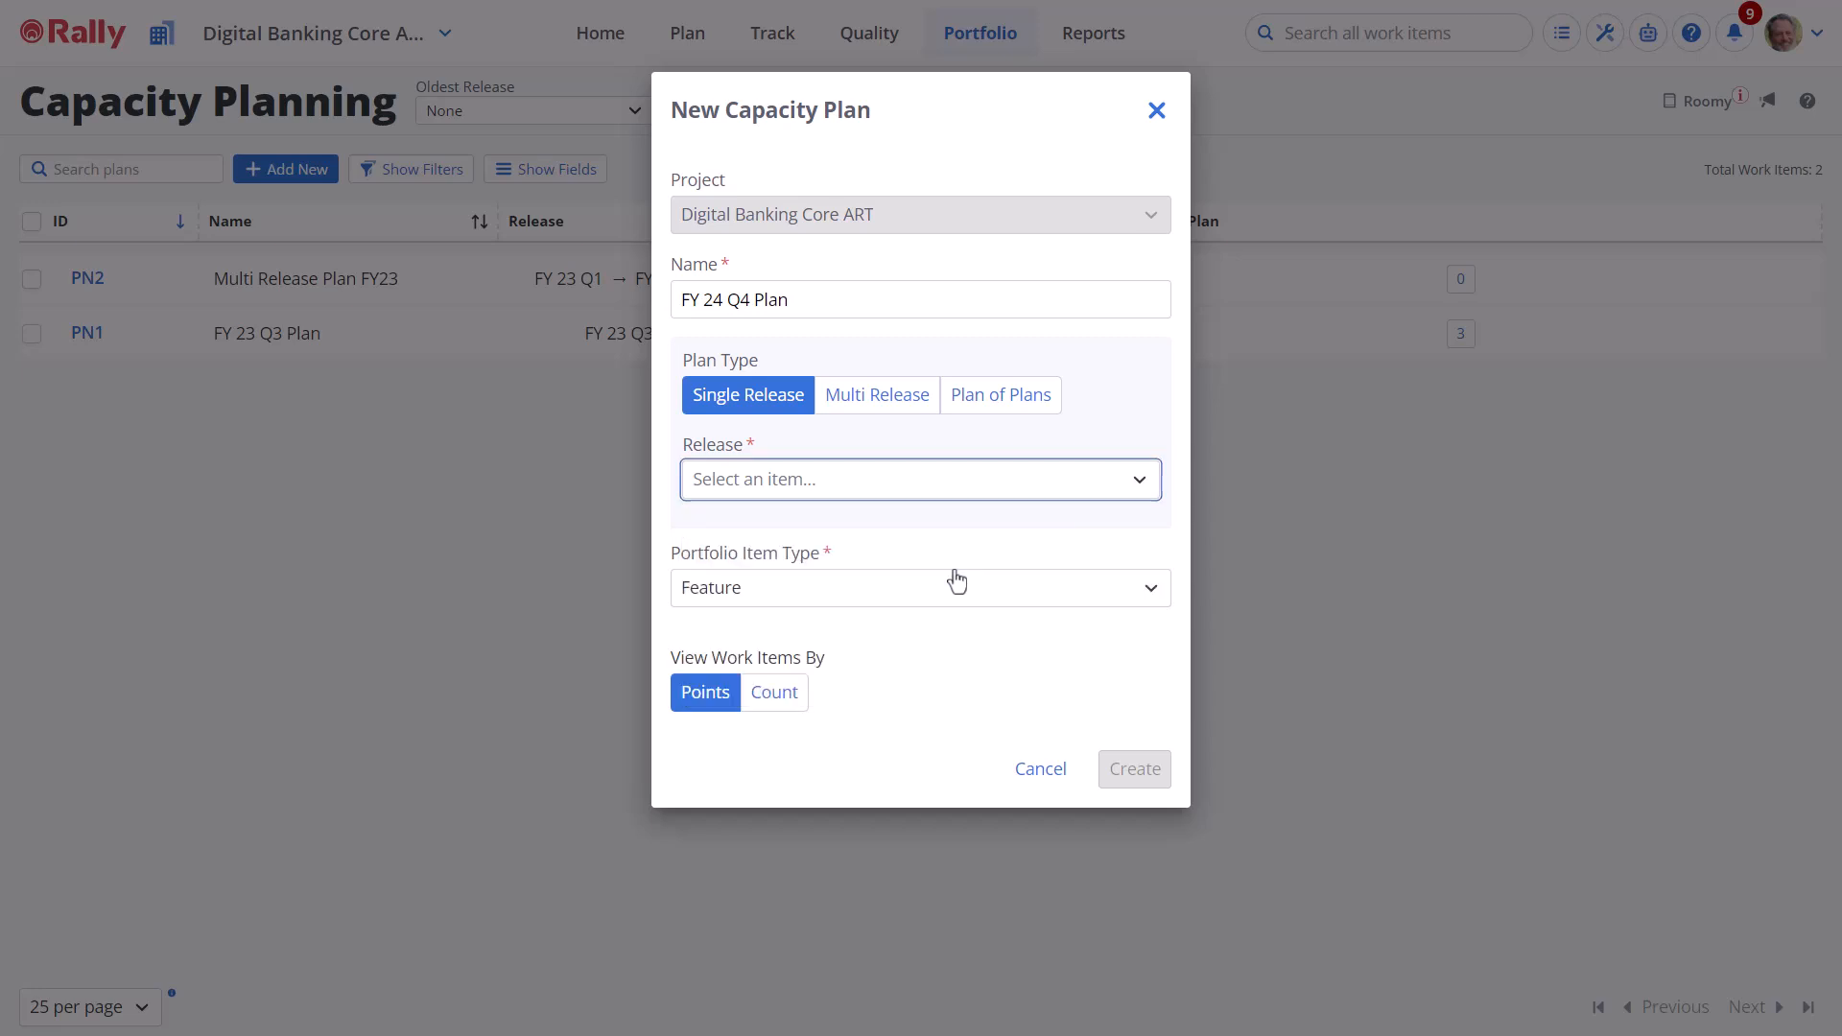
pyautogui.click(1136, 602)
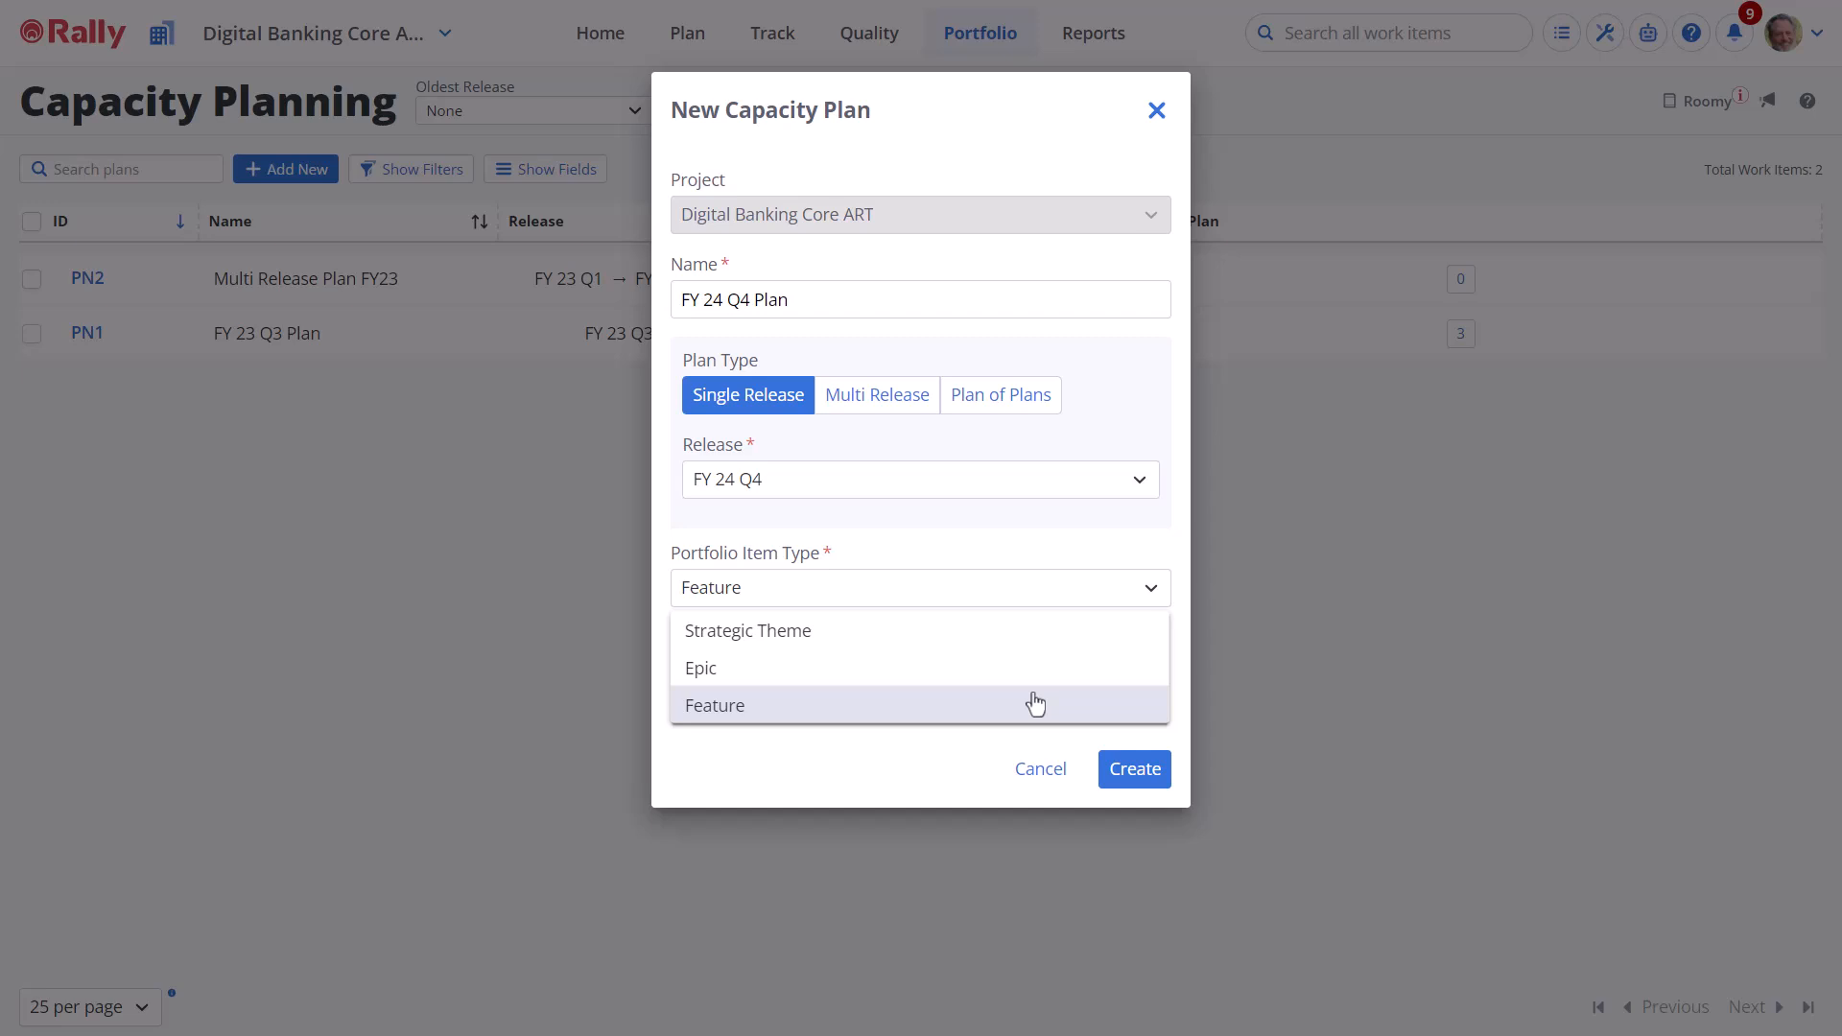
pyautogui.click(1028, 710)
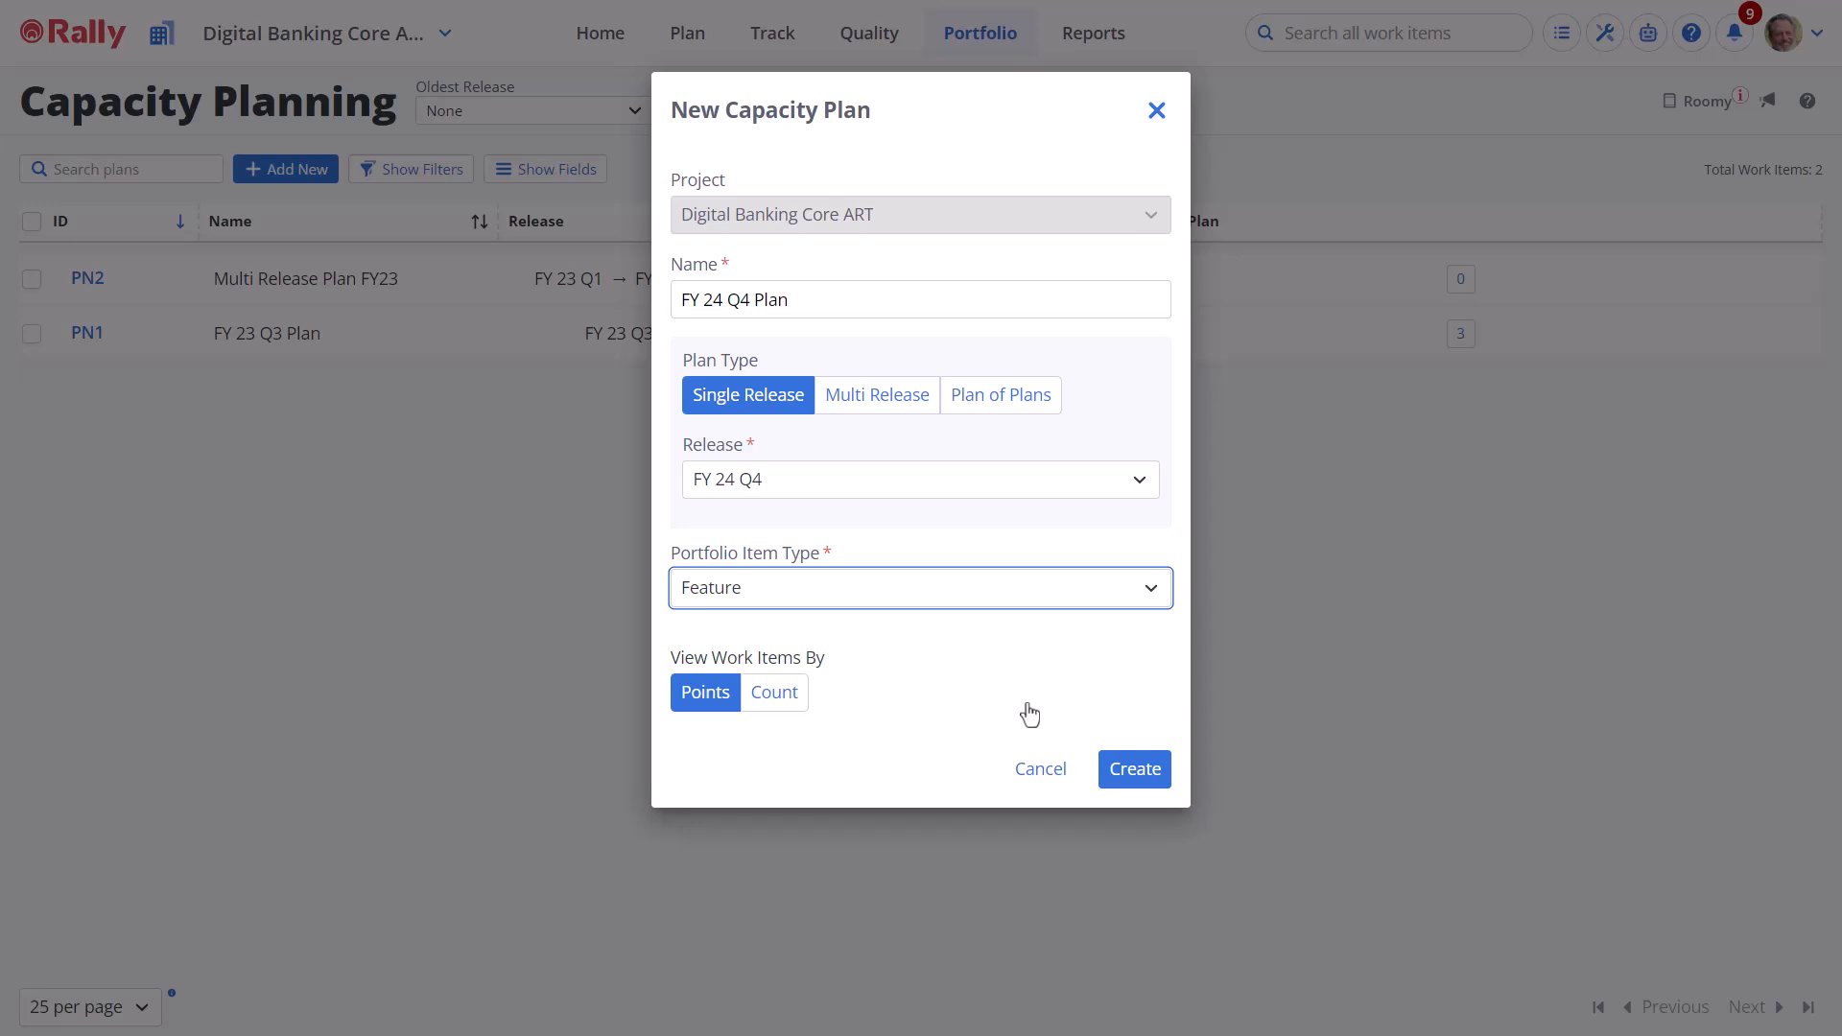
pyautogui.click(716, 712)
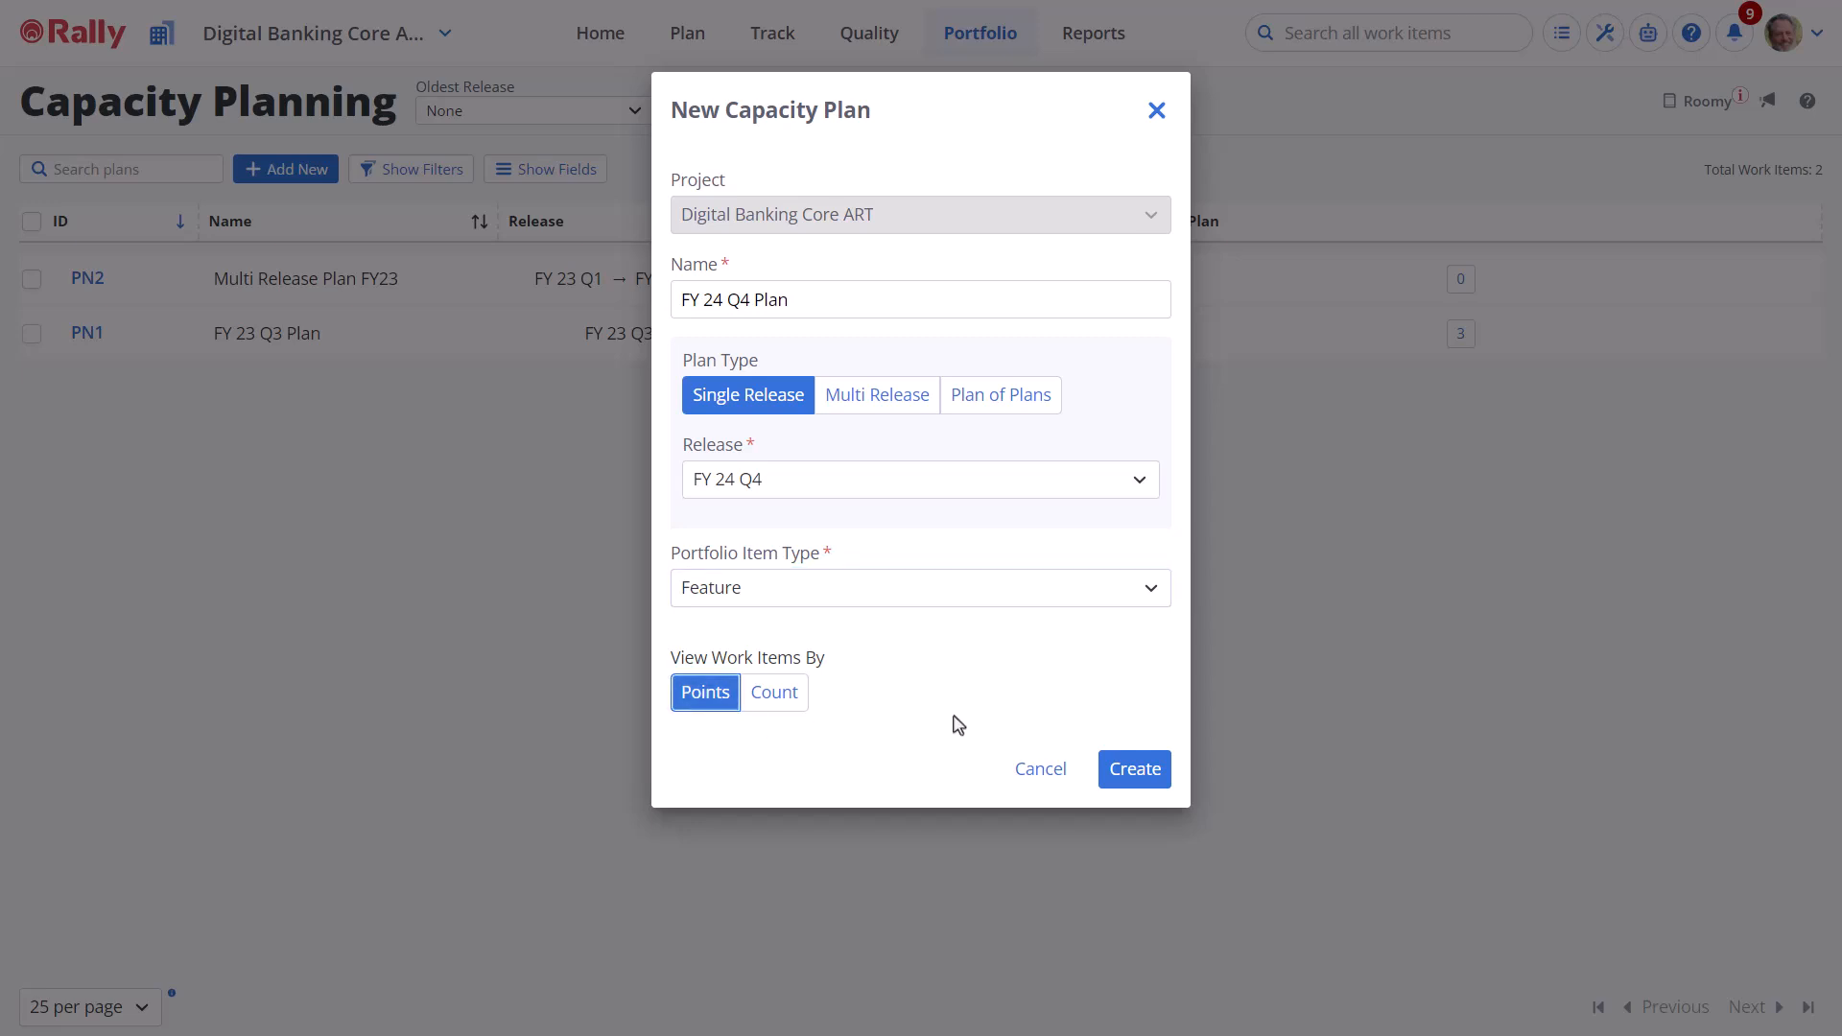
pyautogui.click(1132, 771)
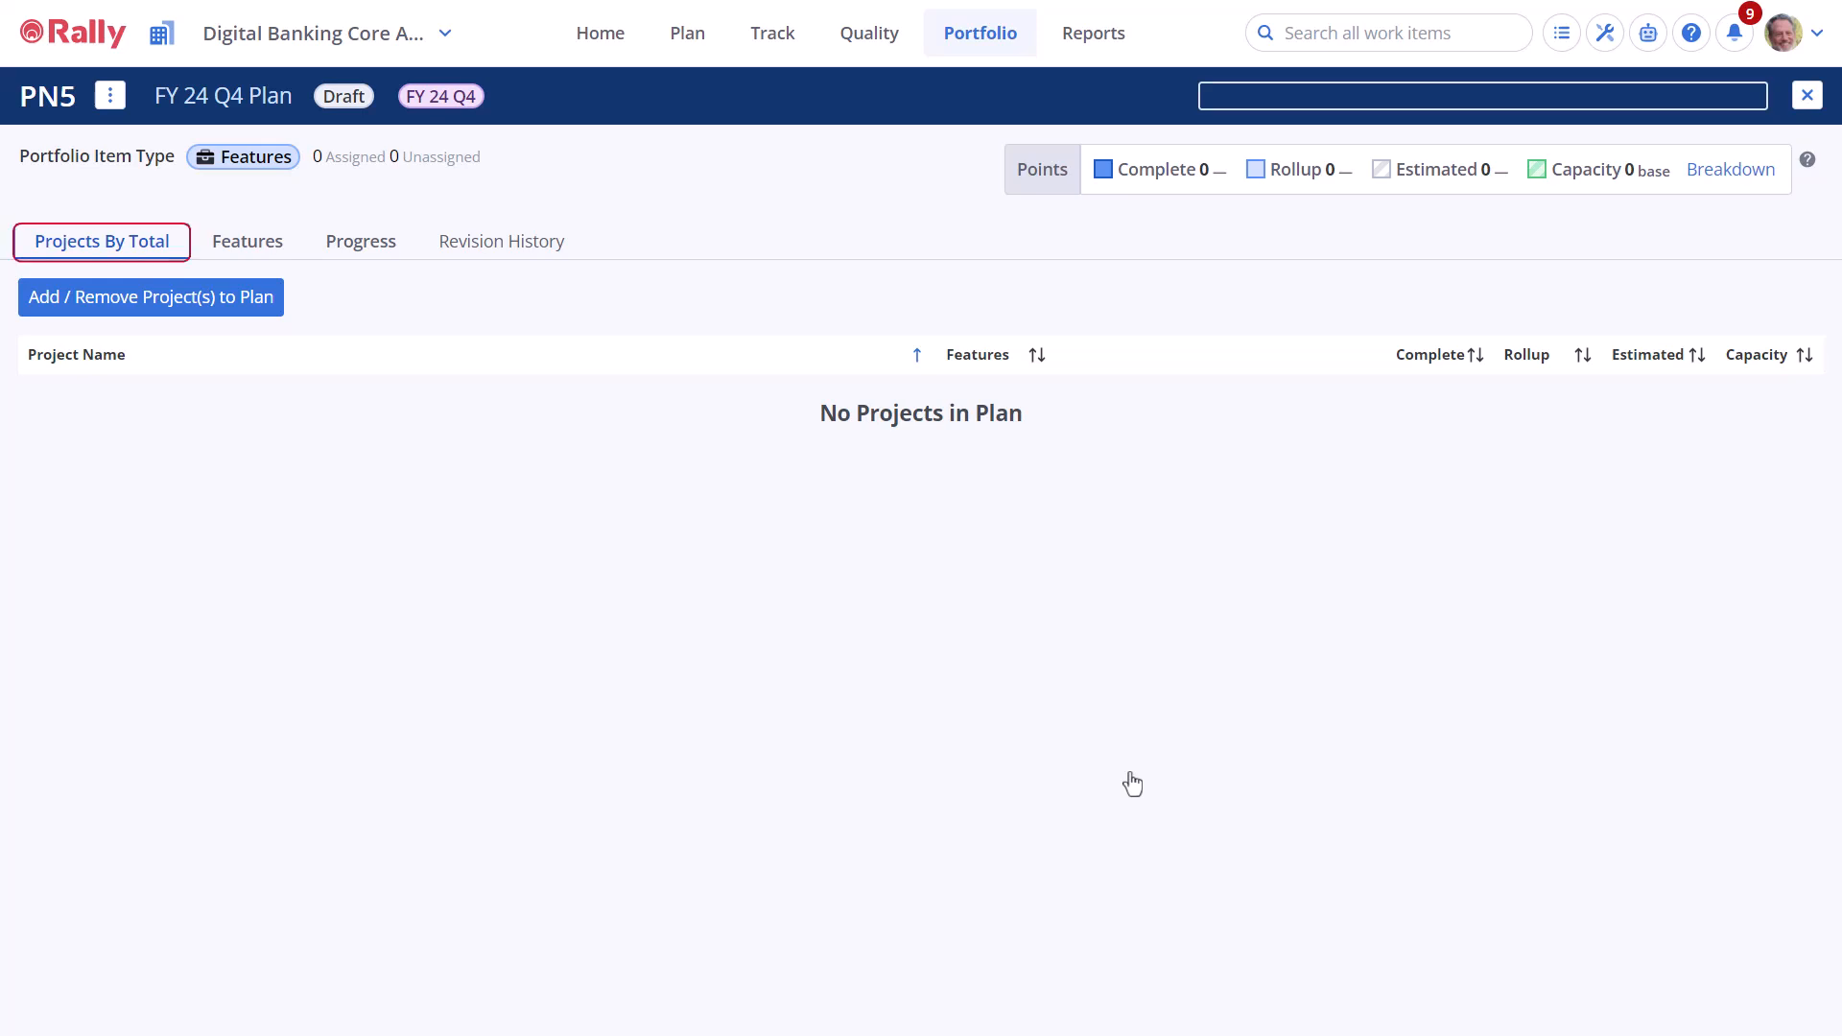
# - Add the Core Team, Mobile Team and Security Team projects from Digital Banking Core ART to the plan
pyautogui.click(242, 305)
pyautogui.click(618, 310)
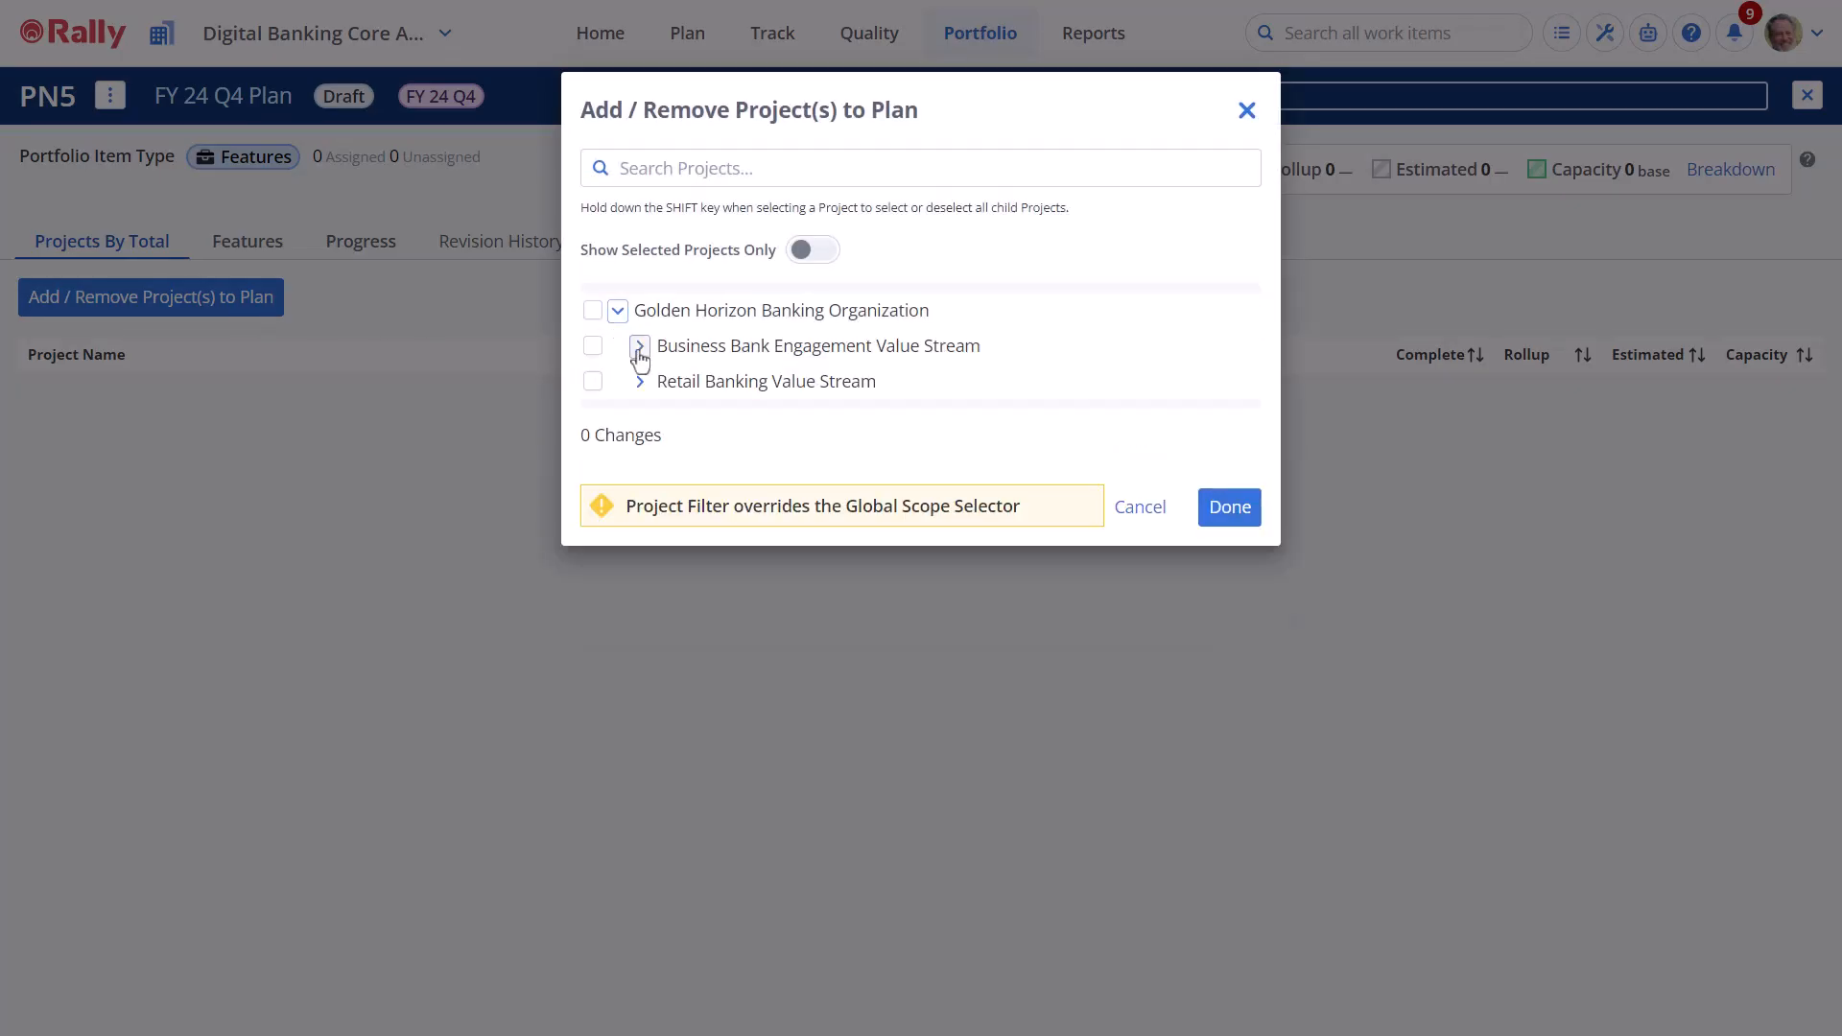
pyautogui.click(640, 346)
pyautogui.click(663, 381)
pyautogui.click(685, 417)
pyautogui.click(593, 450)
pyautogui.click(593, 512)
pyautogui.click(593, 544)
pyautogui.click(1227, 808)
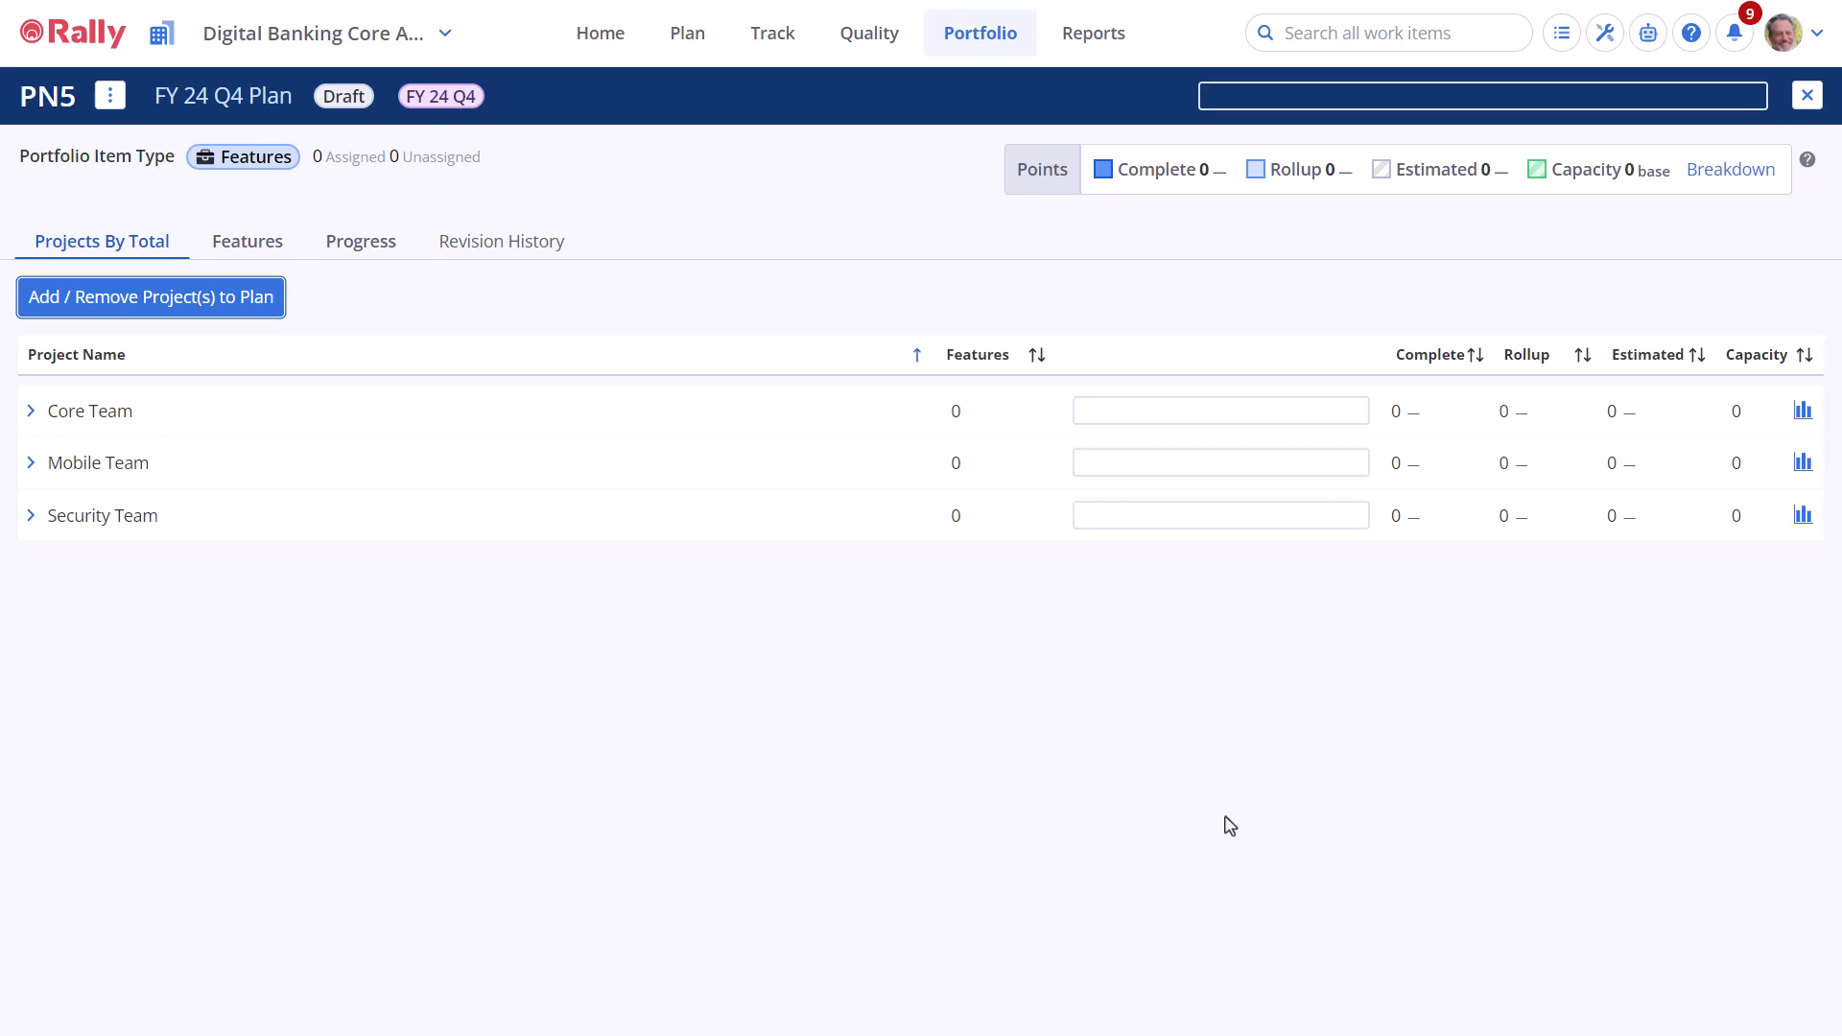
# - Apply the forecast capacity of 130 points to Core Team
pyautogui.click(1803, 412)
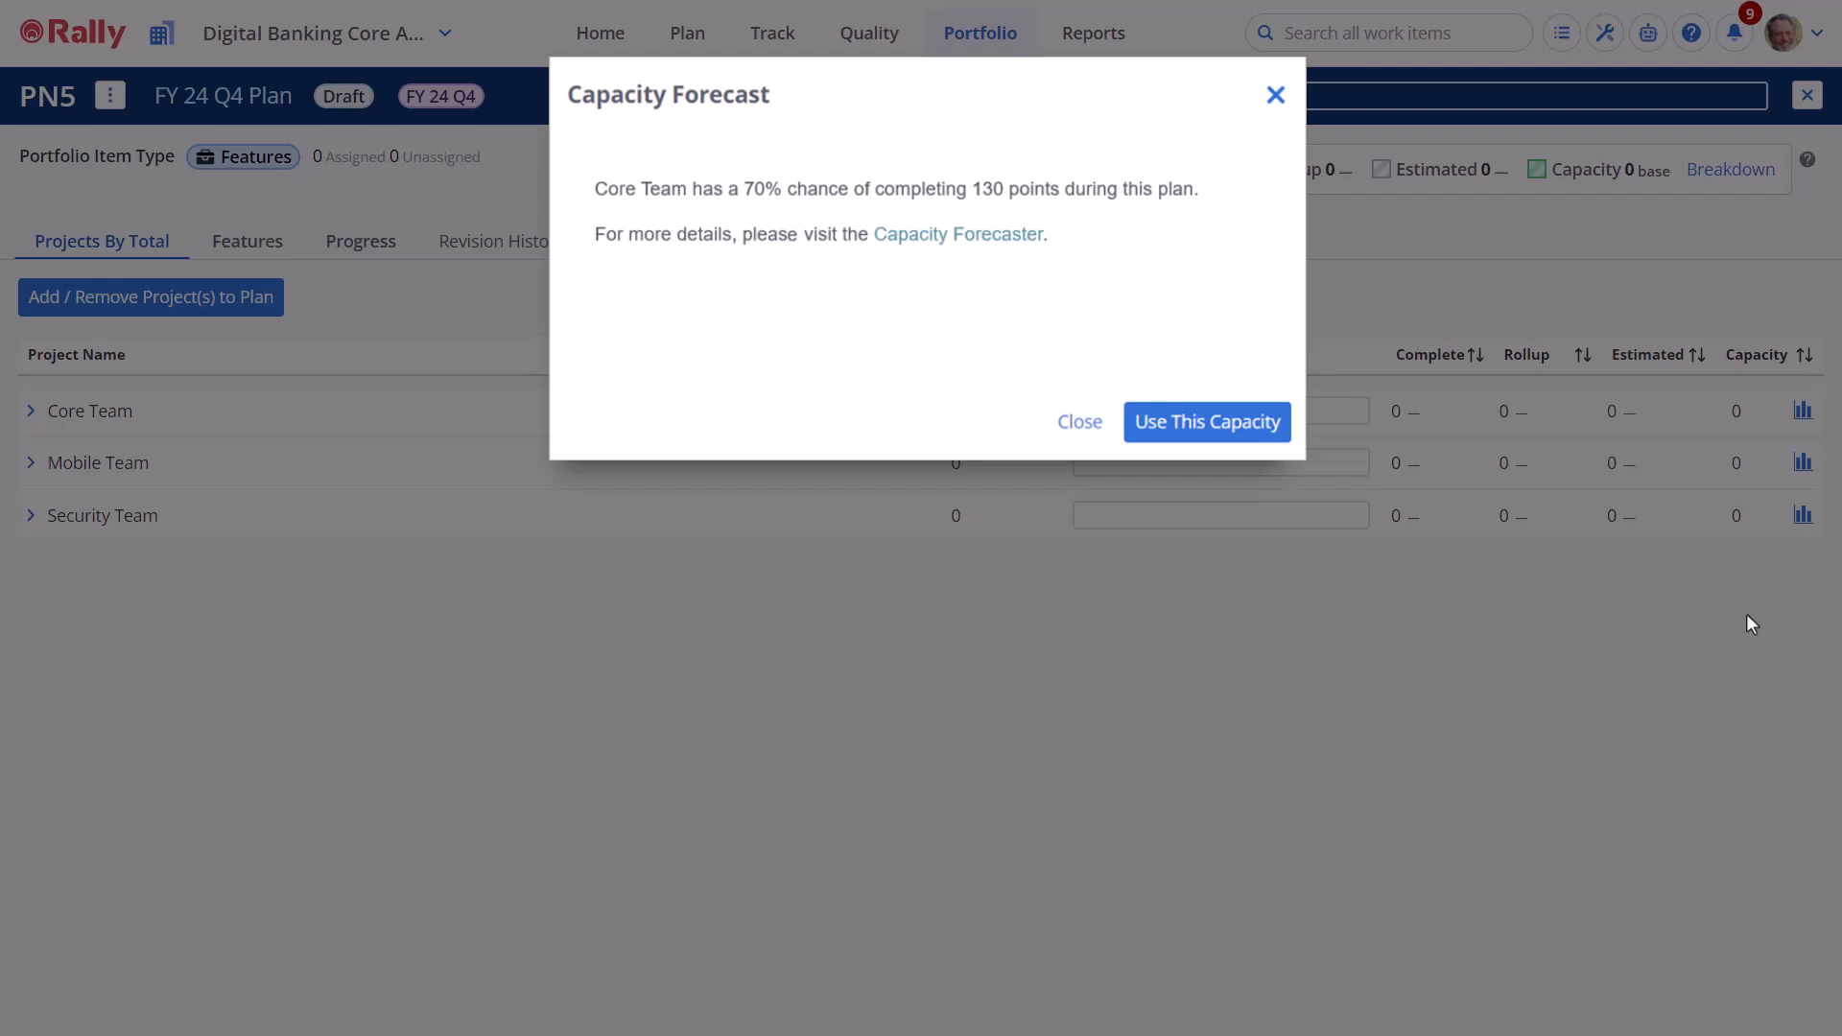
pyautogui.press('Tab')
pyautogui.press('Tab')
pyautogui.press('Return')
# - Set the capacity to 170 points for Mobile Team and 160 points for Security Team
pyautogui.click(1743, 473)
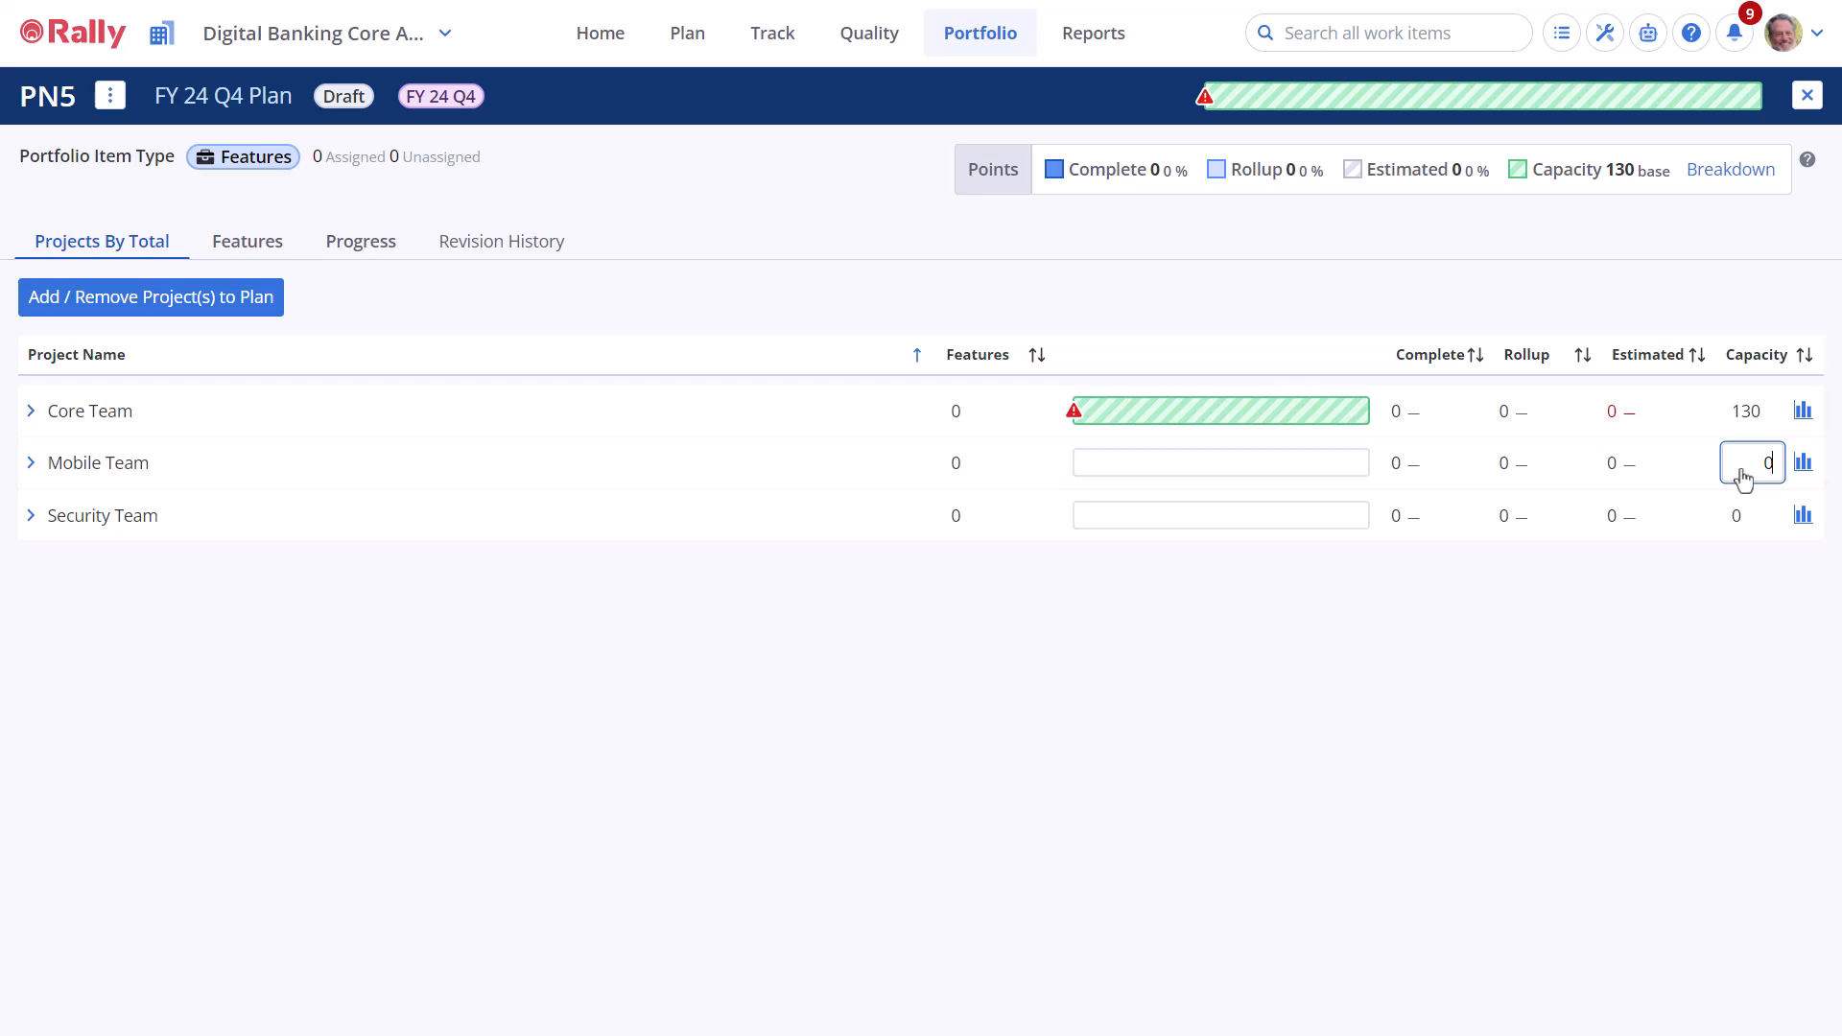
pyautogui.write('170')
pyautogui.click(1745, 523)
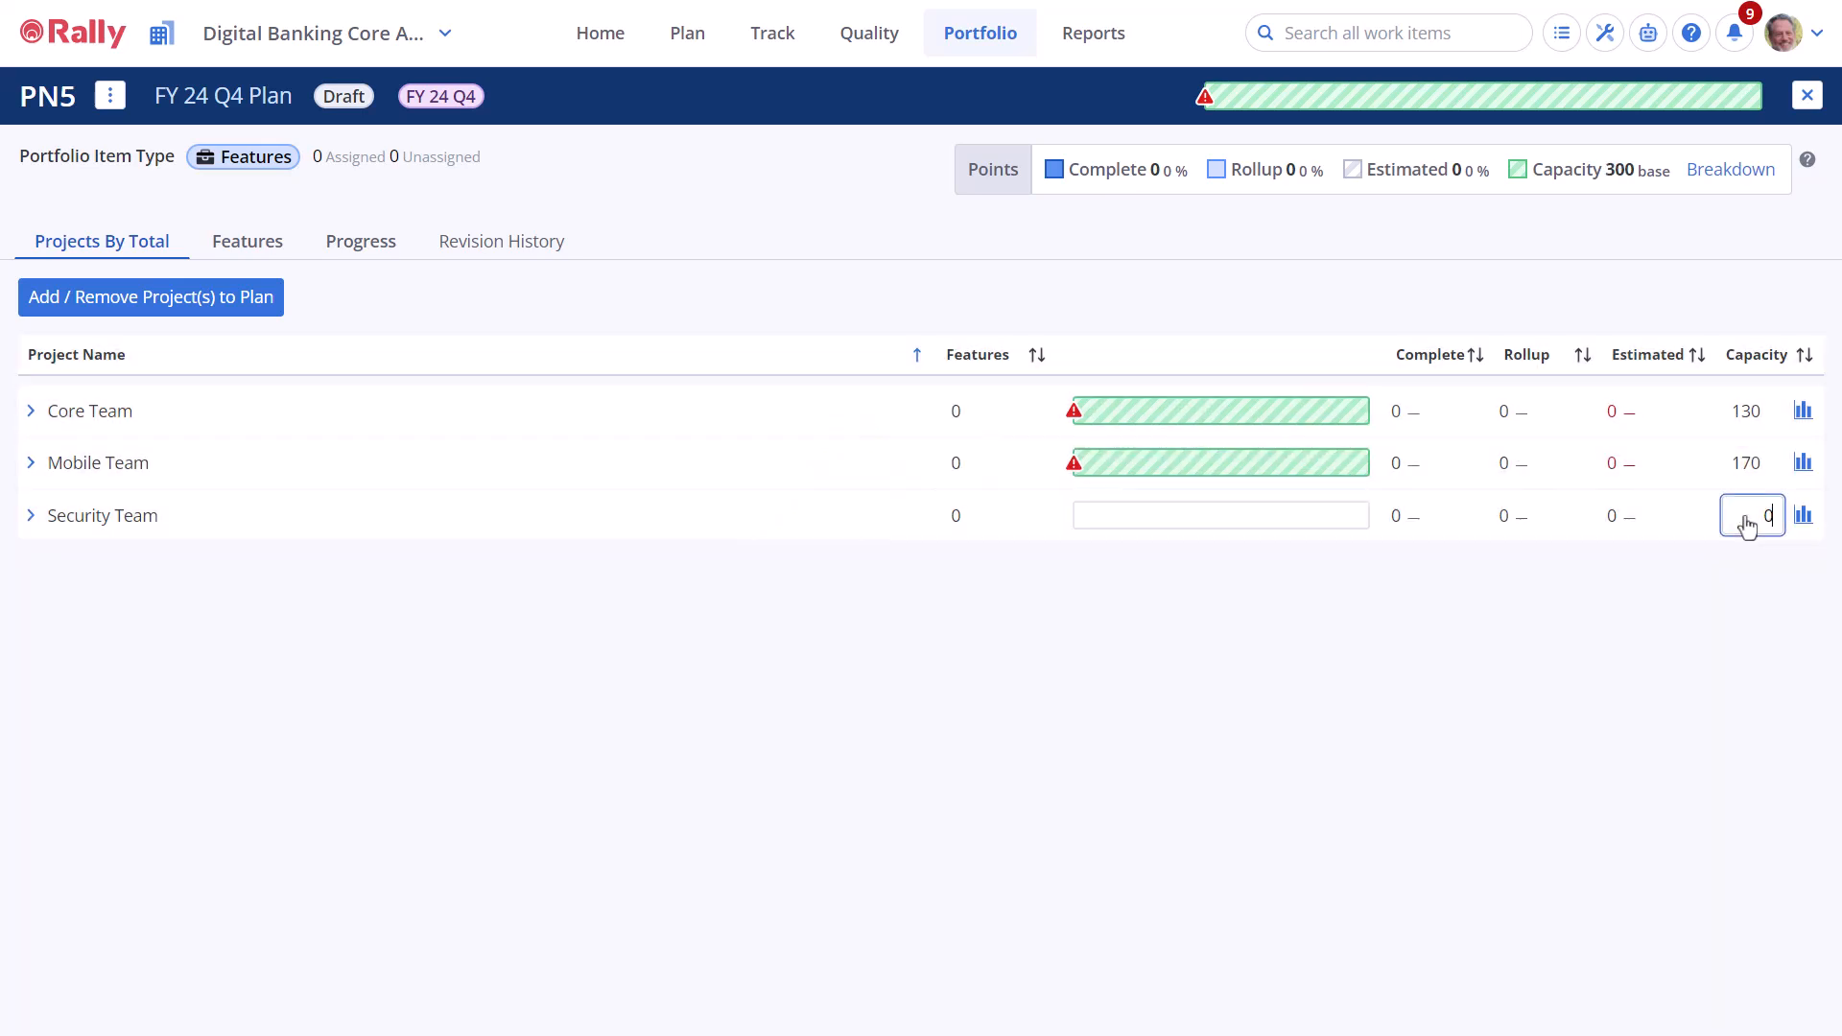
pyautogui.press('BackSpace')
pyautogui.write('160')
pyautogui.press('Return')
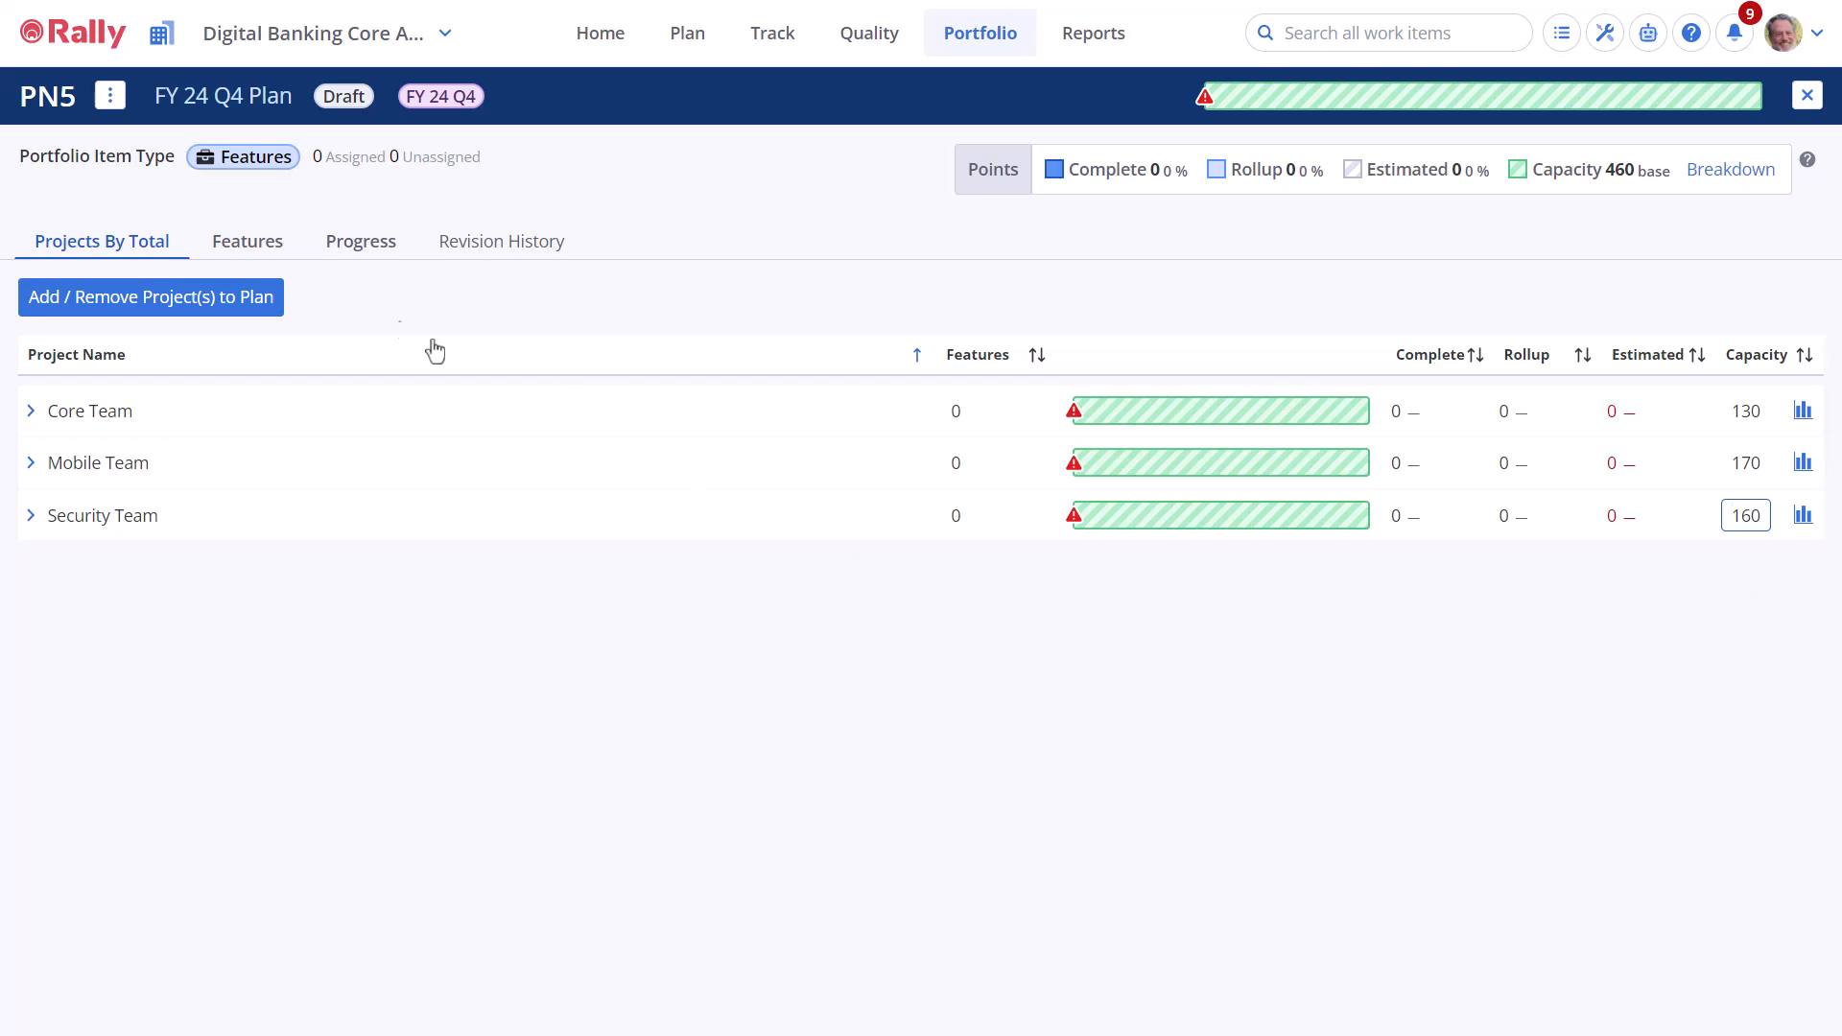
# - Add all features of the FY 24 Q4 release to the plan
pyautogui.click(276, 261)
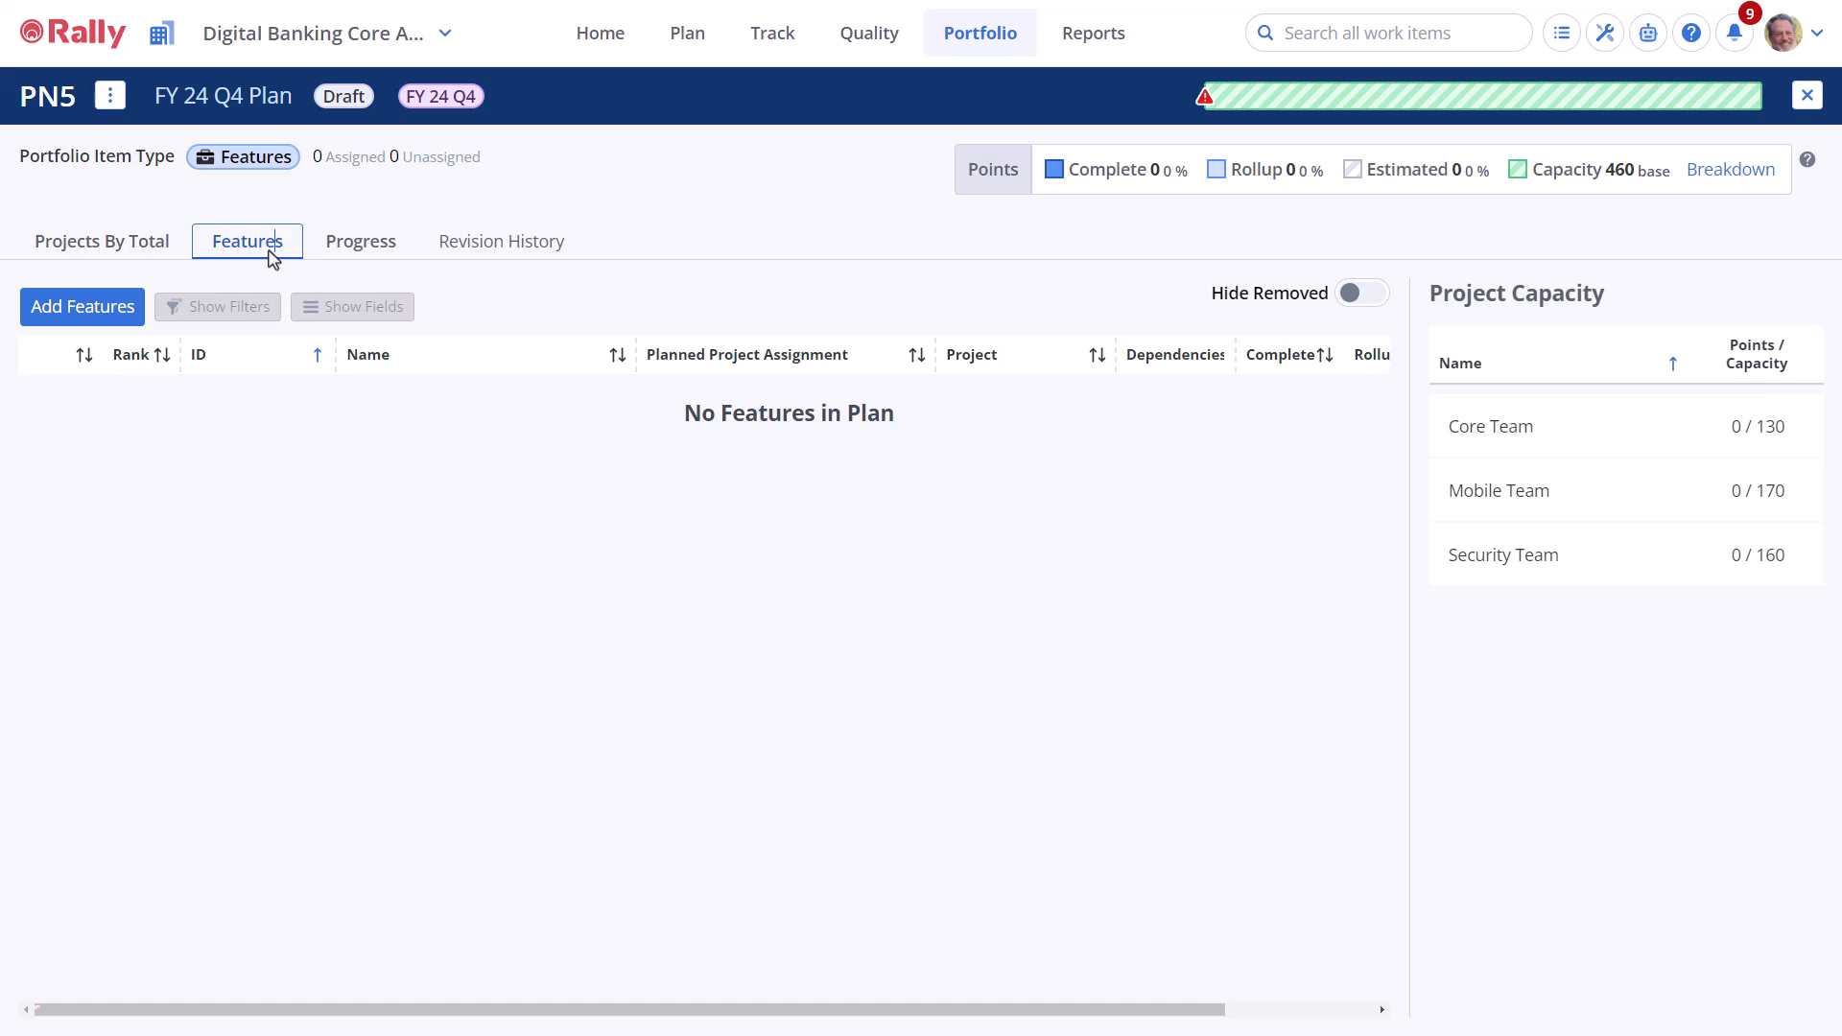
pyautogui.click(111, 311)
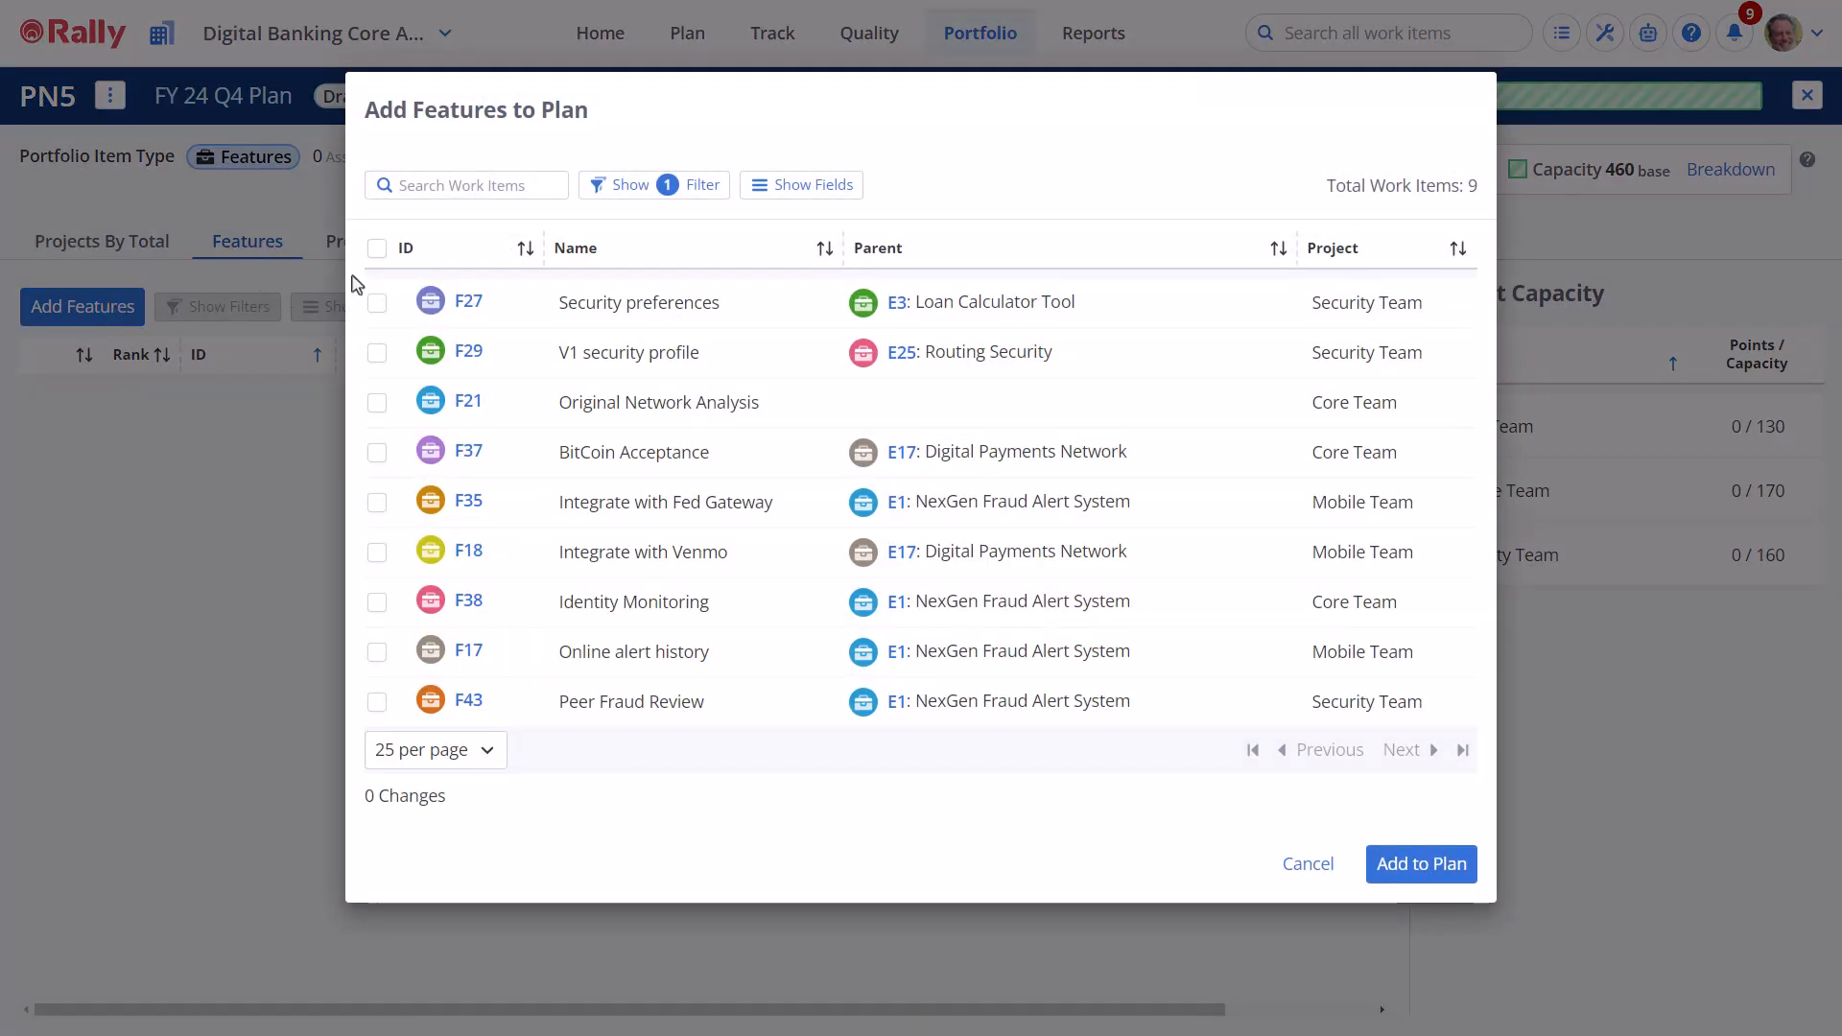
pyautogui.click(624, 188)
pyautogui.click(516, 271)
pyautogui.click(461, 419)
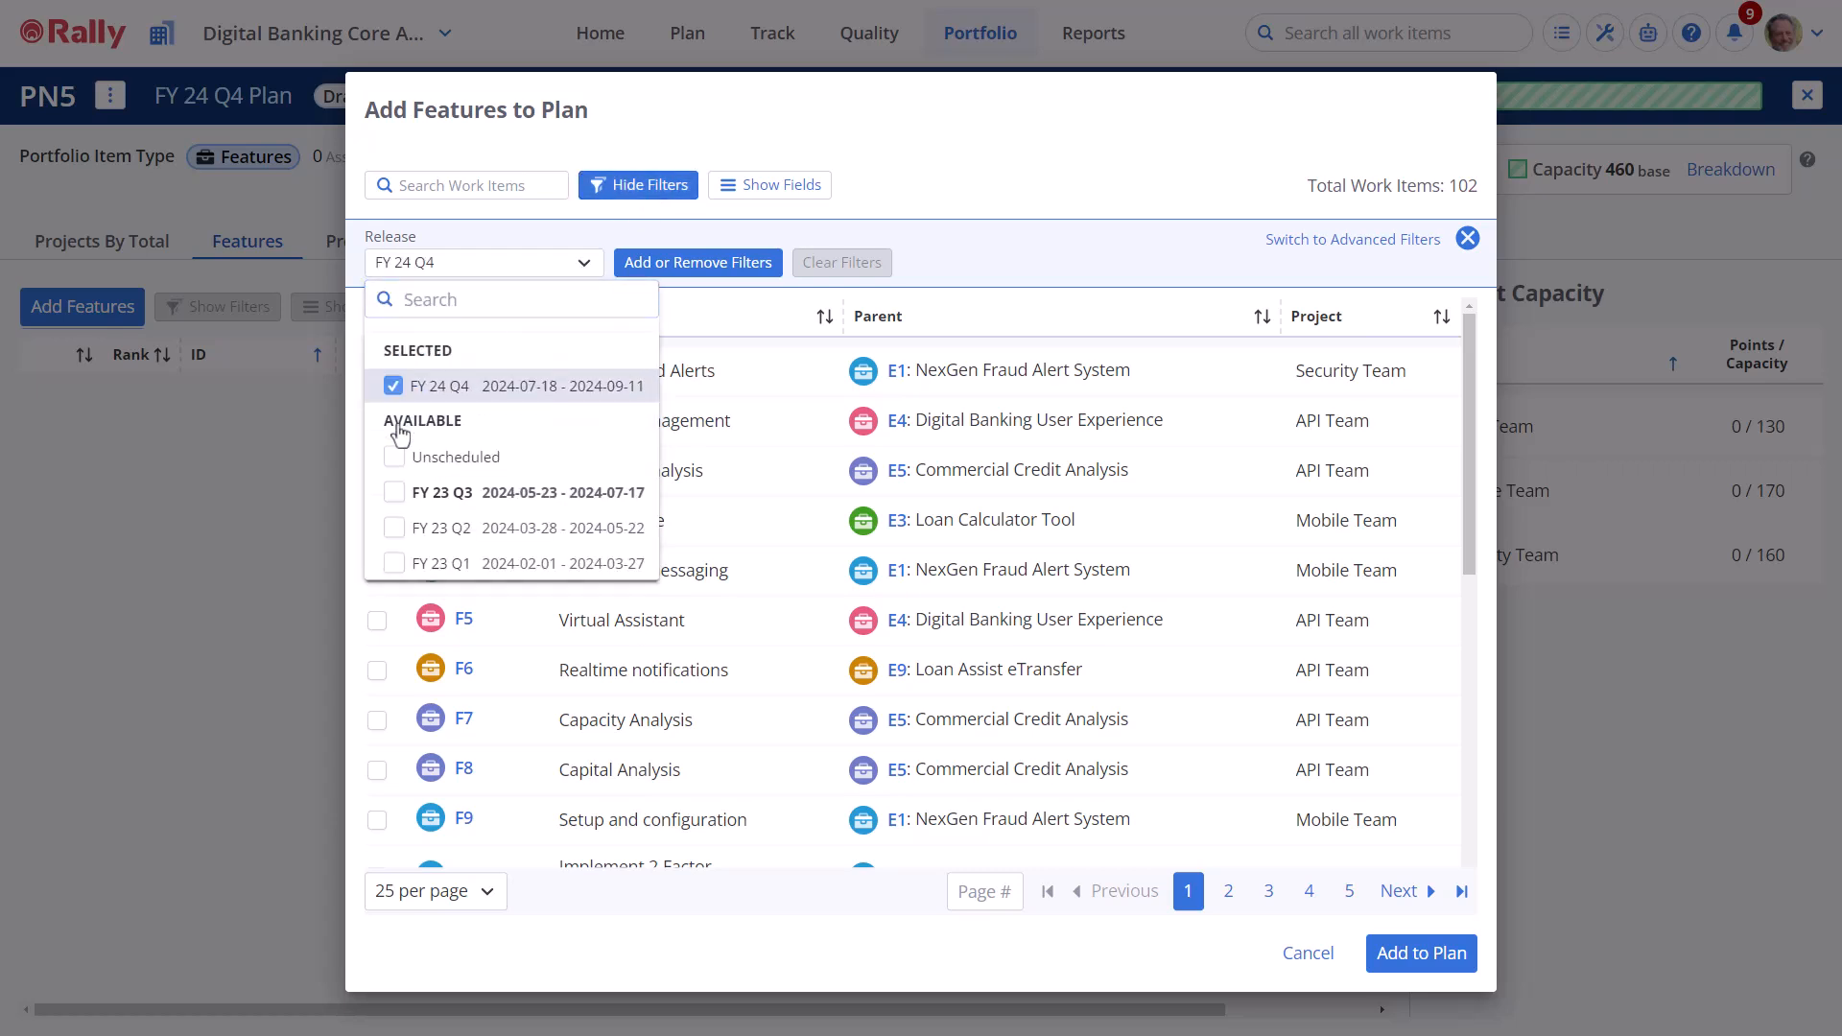
pyautogui.click(938, 275)
pyautogui.click(376, 318)
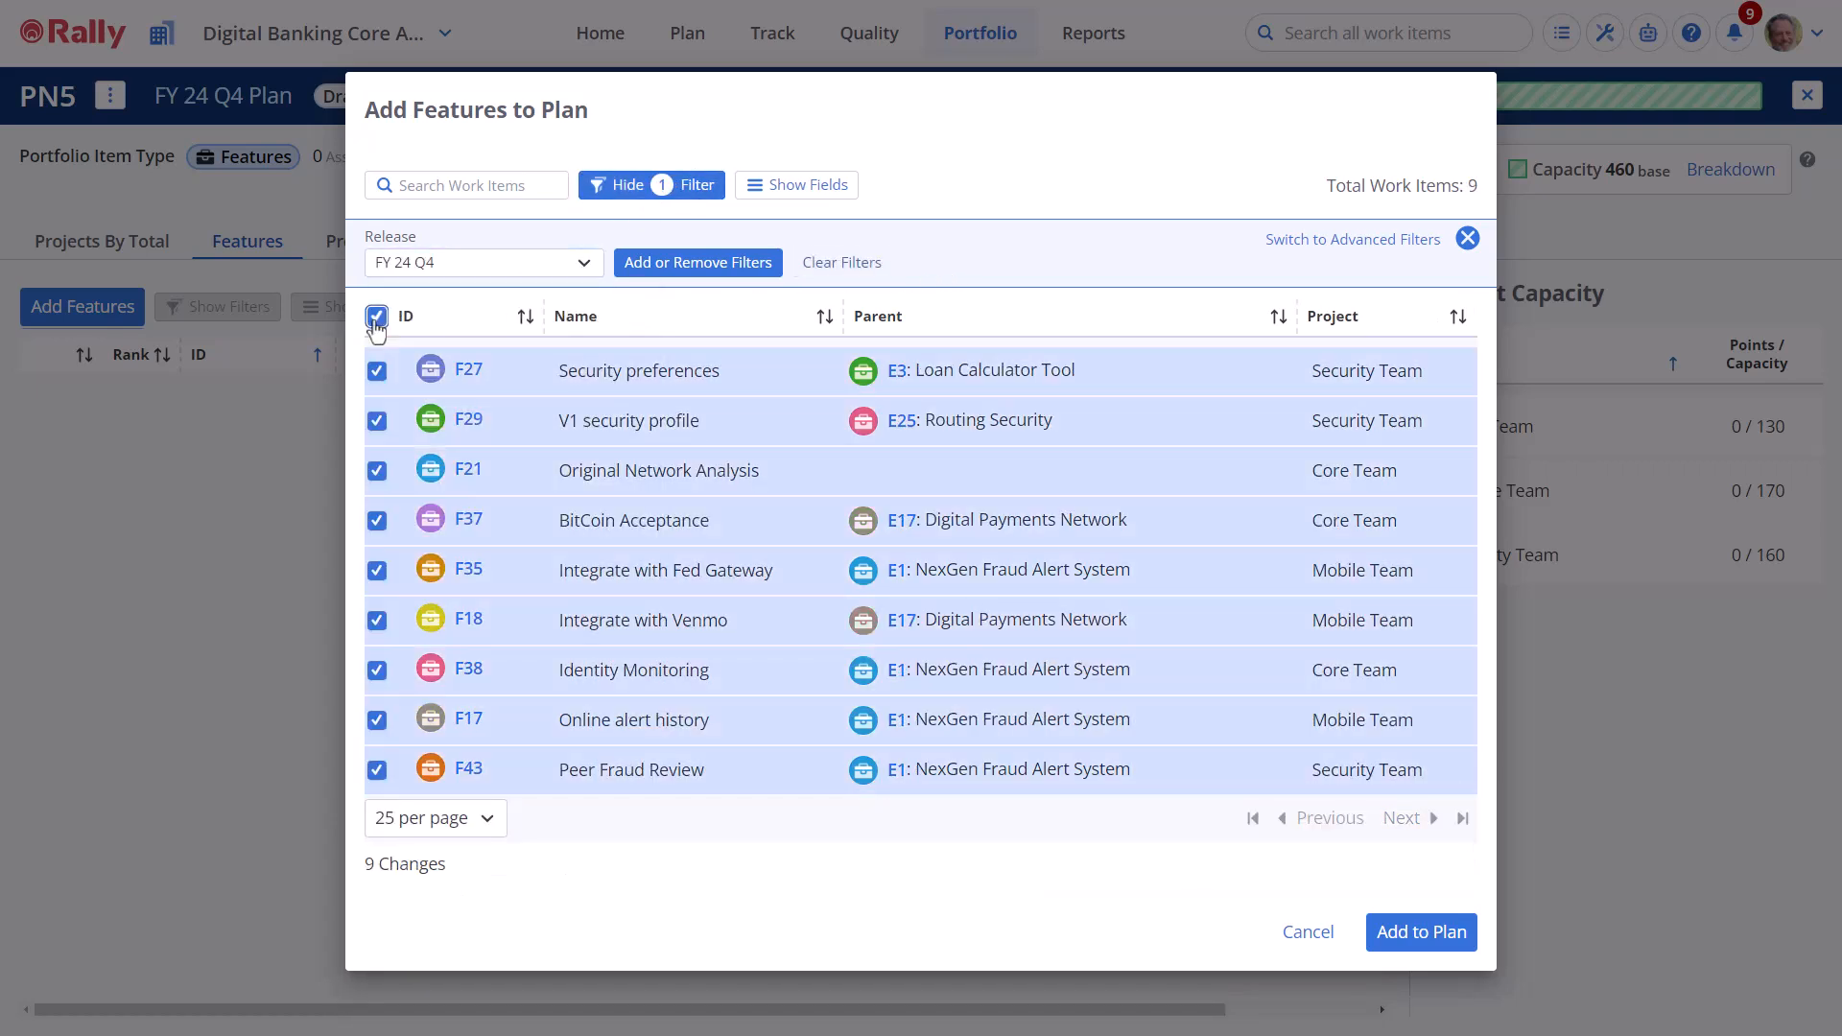
pyautogui.click(1398, 943)
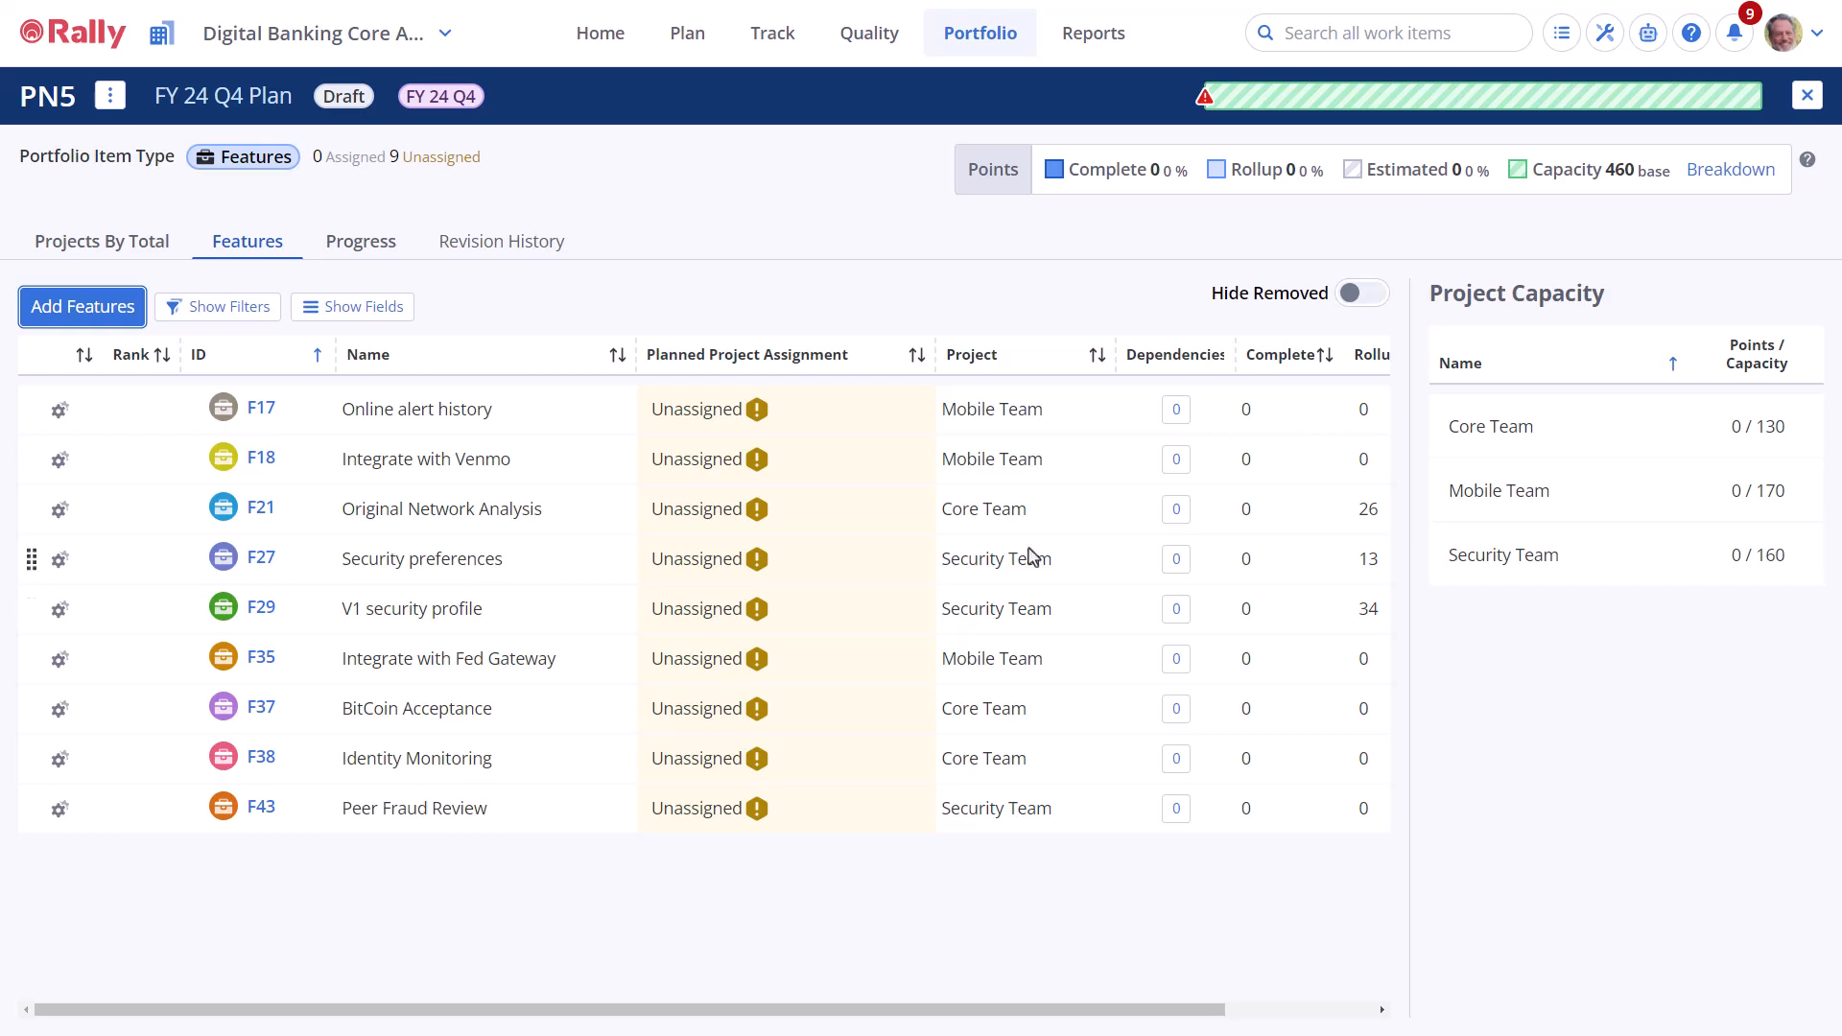
# - Assign the features Online alert history and Integrate with Venmo to Mobile Team
pyautogui.click(810, 412)
pyautogui.click(768, 528)
pyautogui.click(802, 462)
pyautogui.click(773, 577)
# - Assign Original Network Analysis to Core Team, and Security preferences and V1 security profile to Security Team
pyautogui.click(806, 513)
pyautogui.click(758, 589)
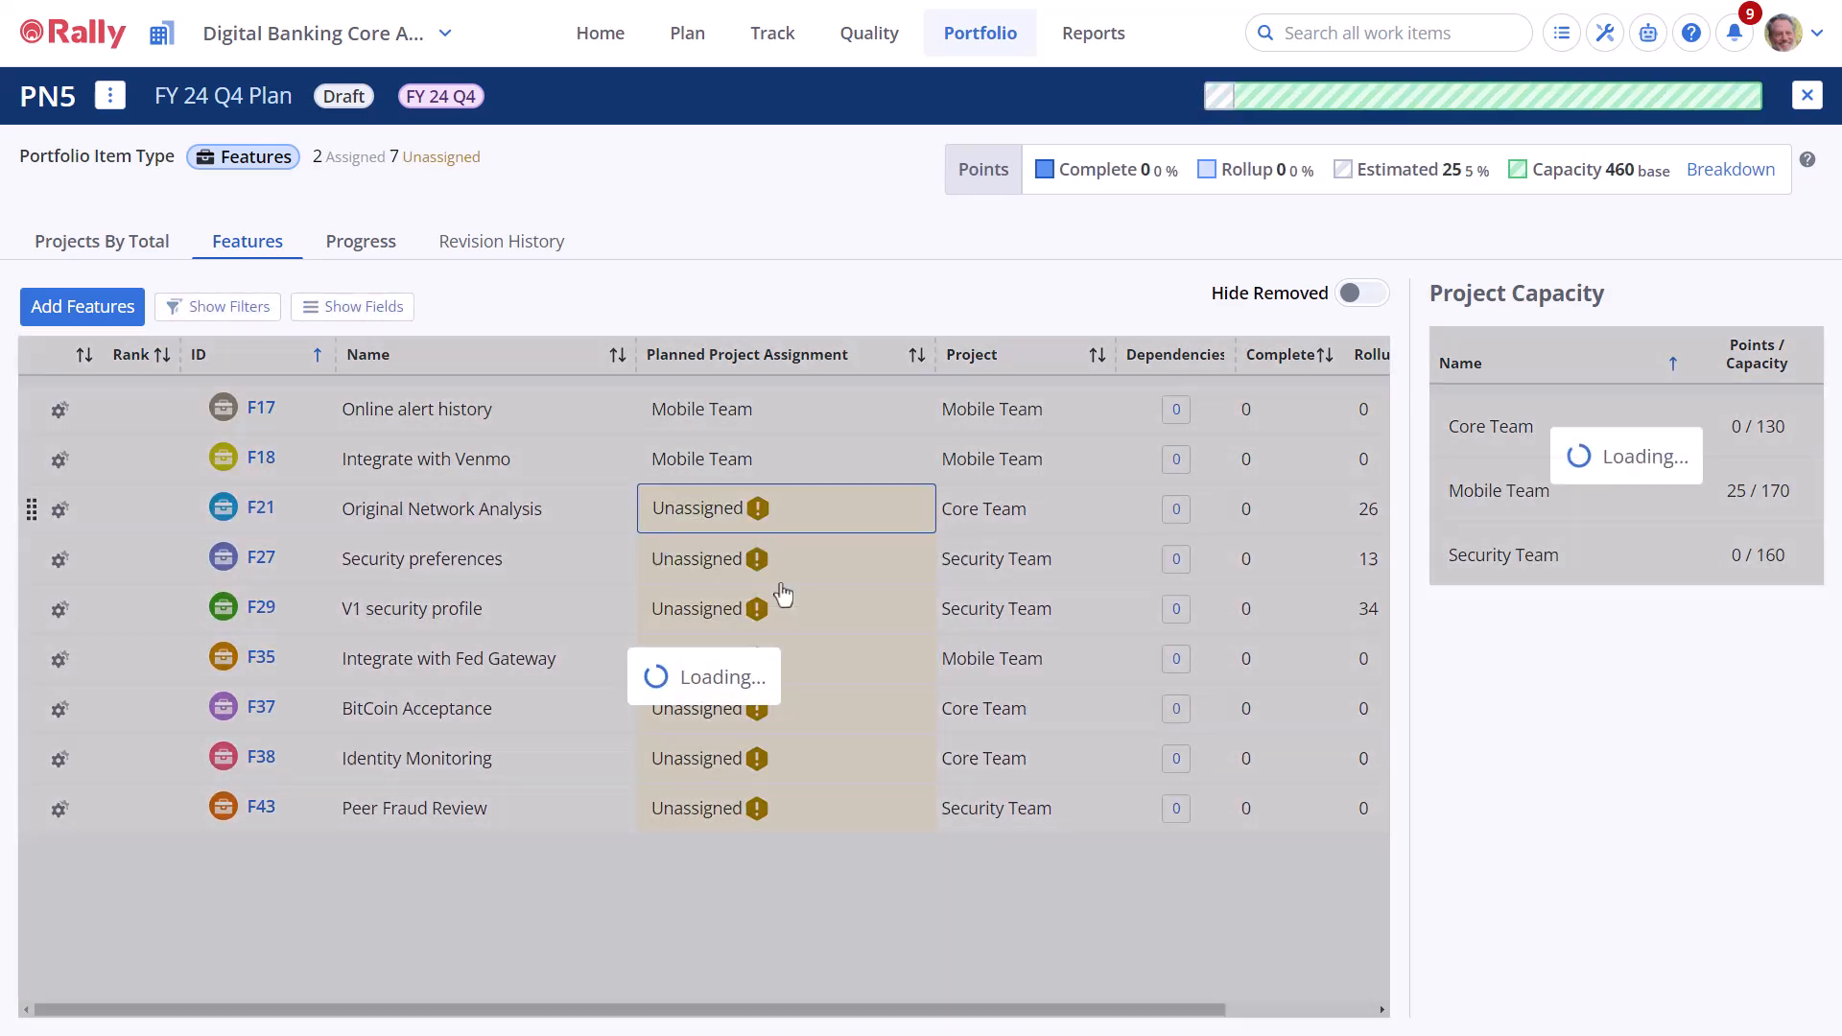
pyautogui.click(793, 562)
pyautogui.click(804, 619)
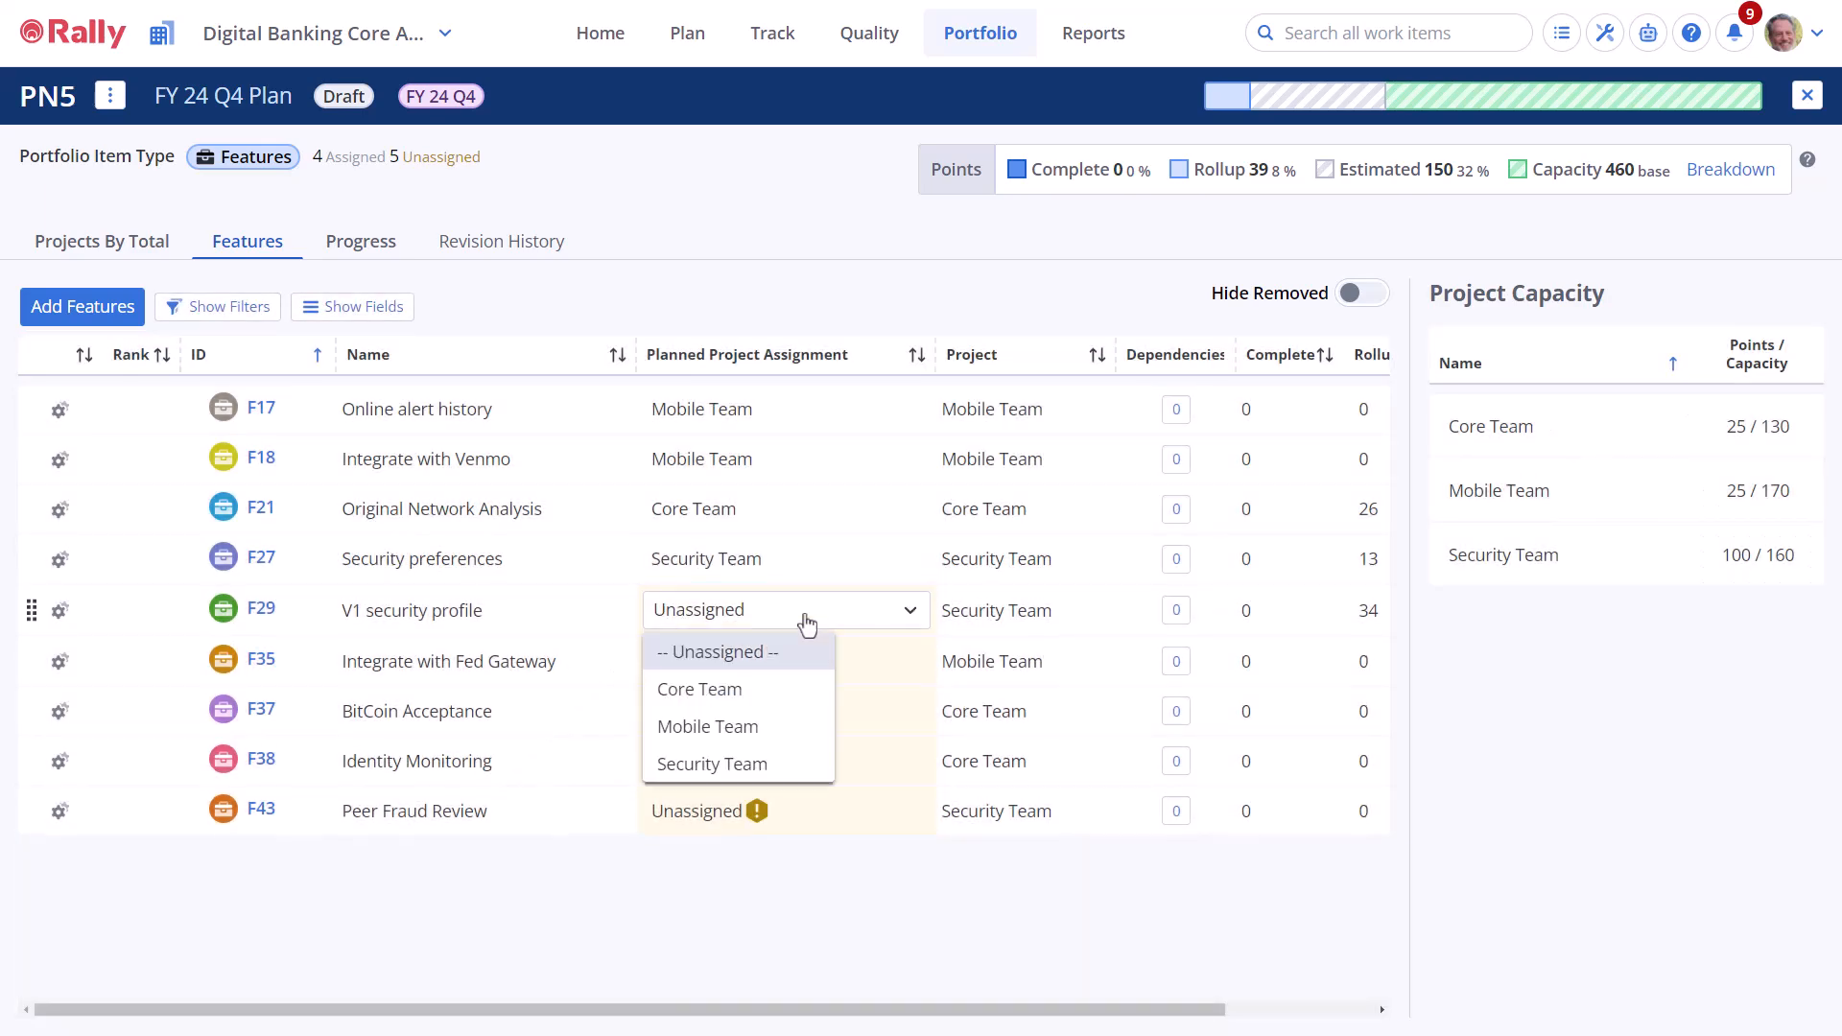
pyautogui.click(768, 759)
# - Assign Integrate with Fed Gateway to Mobile Team and BitCoin Acceptance to Core Team
pyautogui.click(792, 670)
pyautogui.click(768, 777)
pyautogui.click(788, 710)
pyautogui.click(771, 797)
# - Assign Identity Monitoring to Core Team and Peer Fraud Review to Security Team
pyautogui.click(794, 762)
pyautogui.click(790, 820)
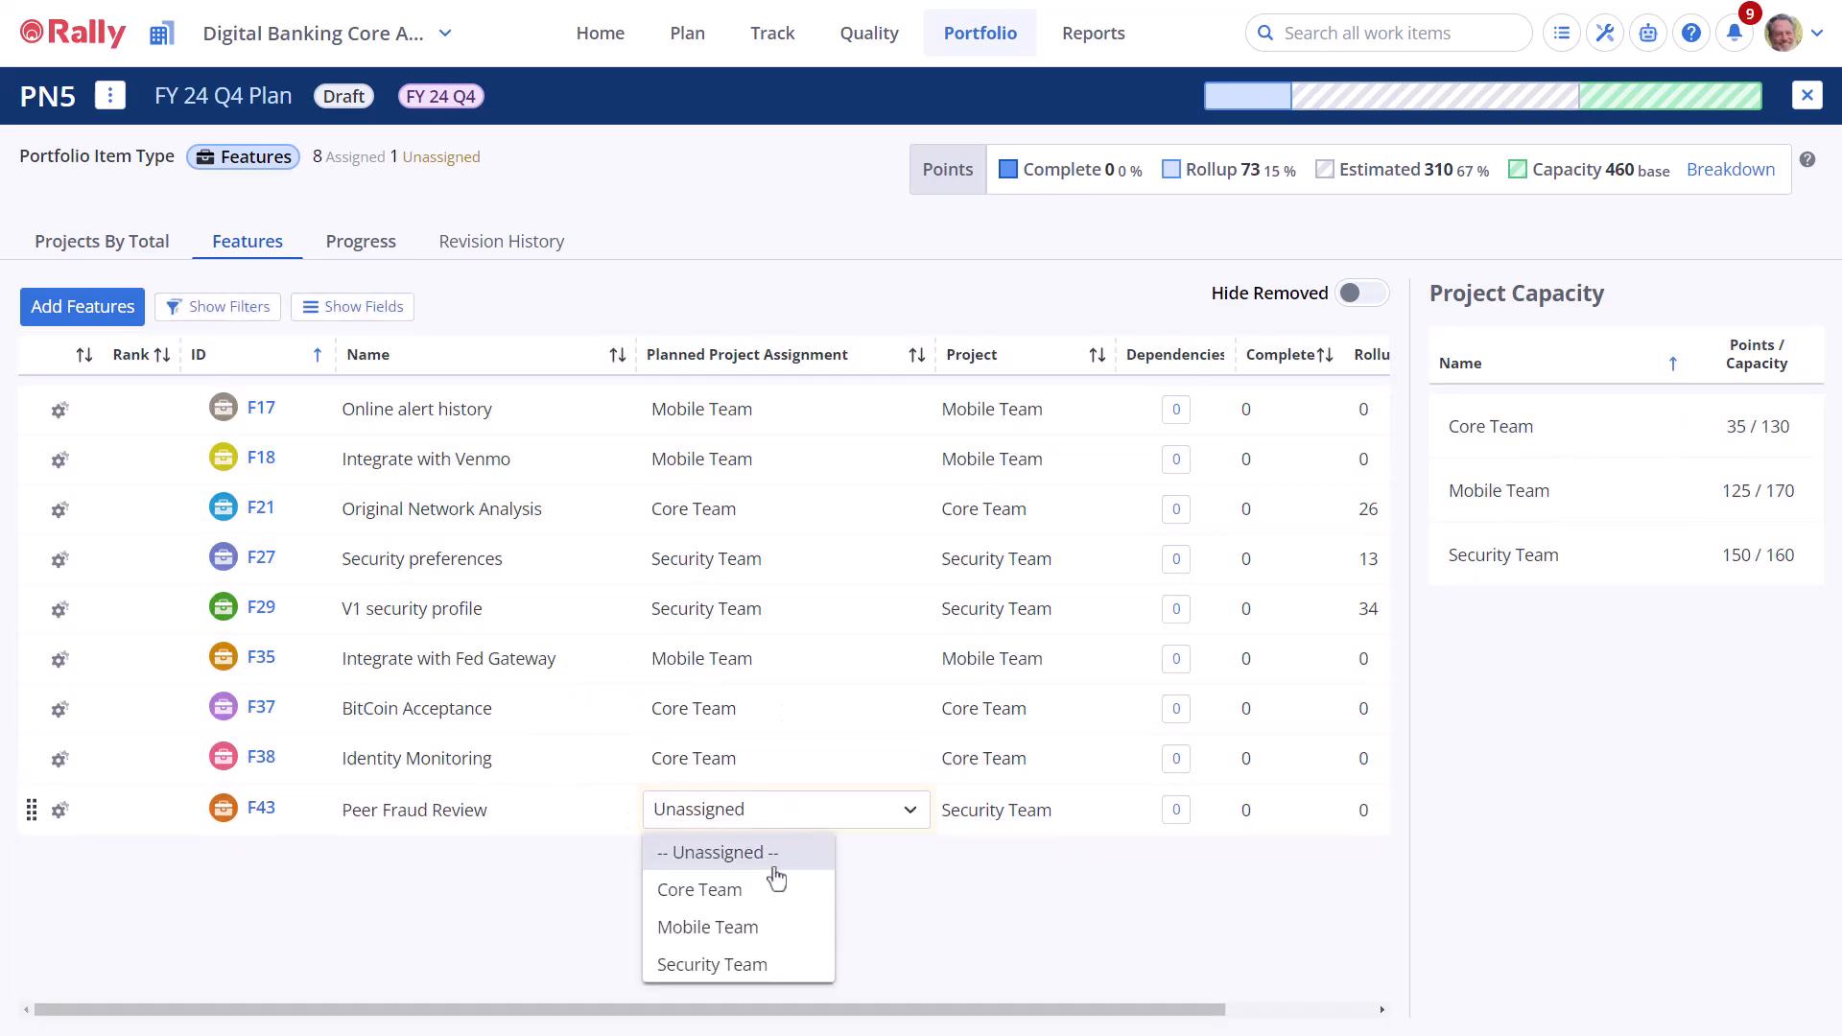
pyautogui.click(828, 952)
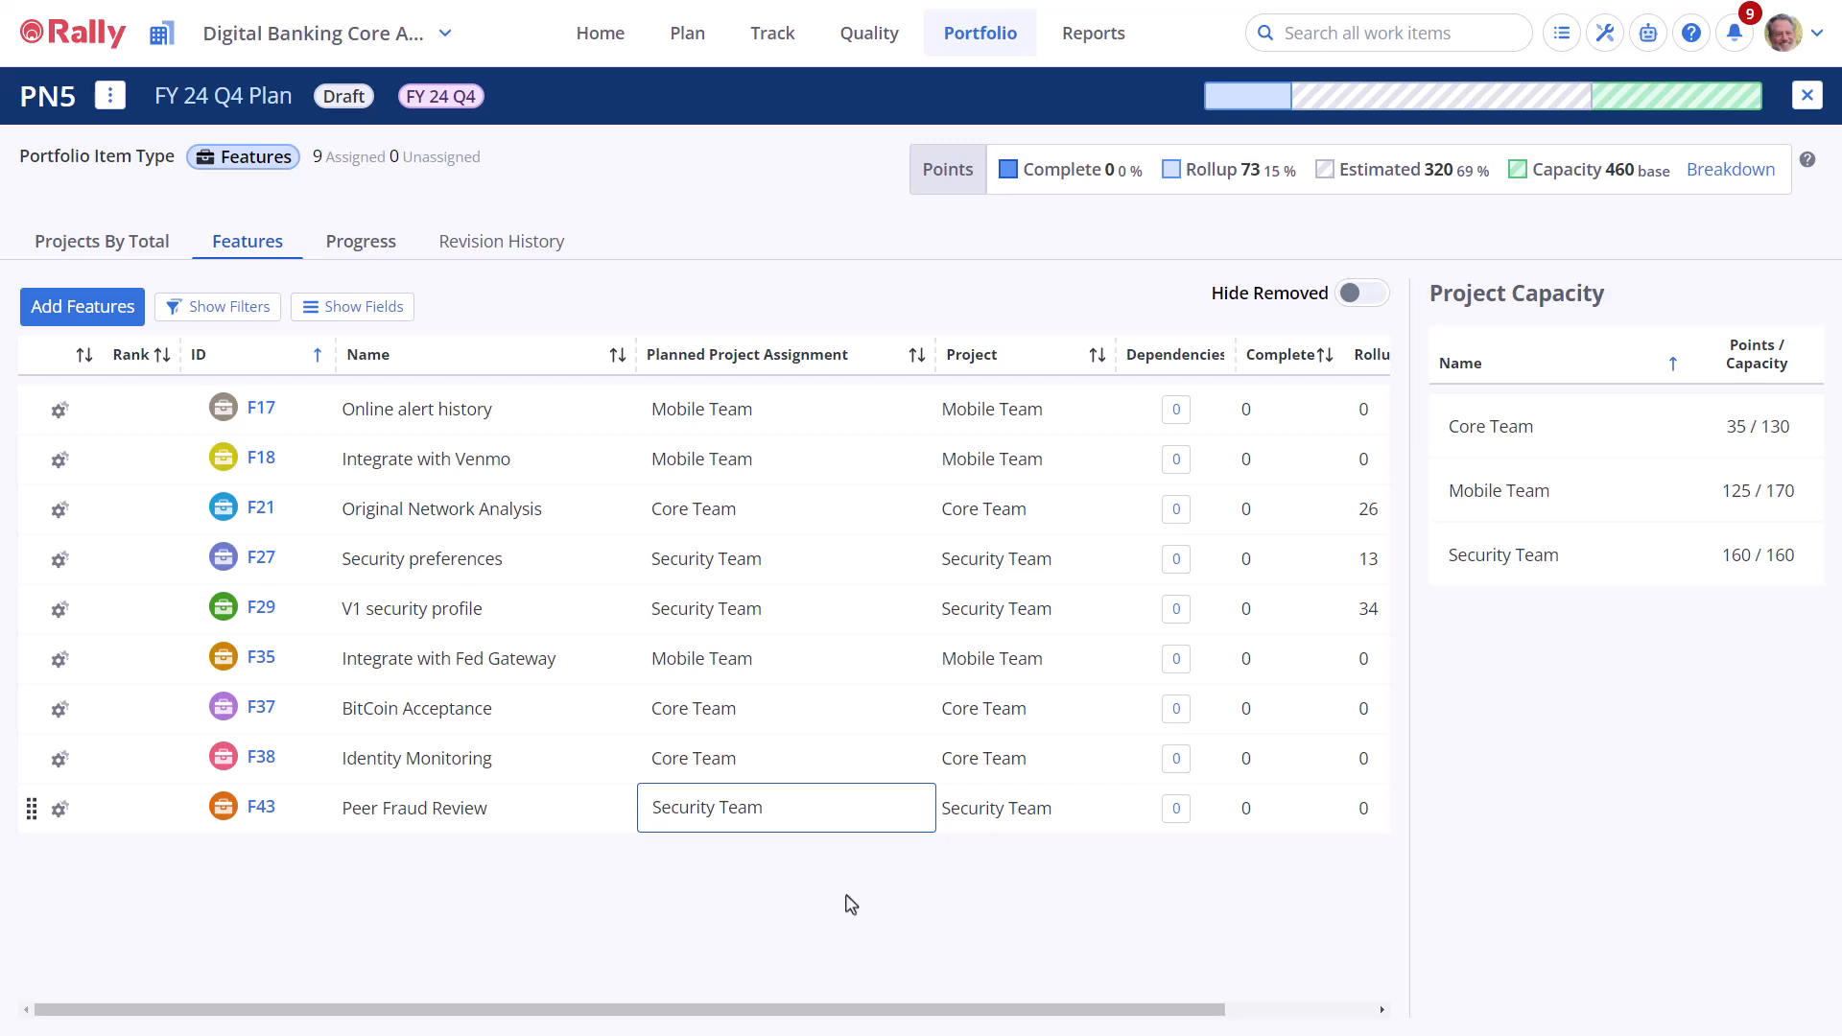
# - Expand Core Team and Mobile Team in the project totals and check the warning on the Identity Monitoring feature
pyautogui.click(144, 251)
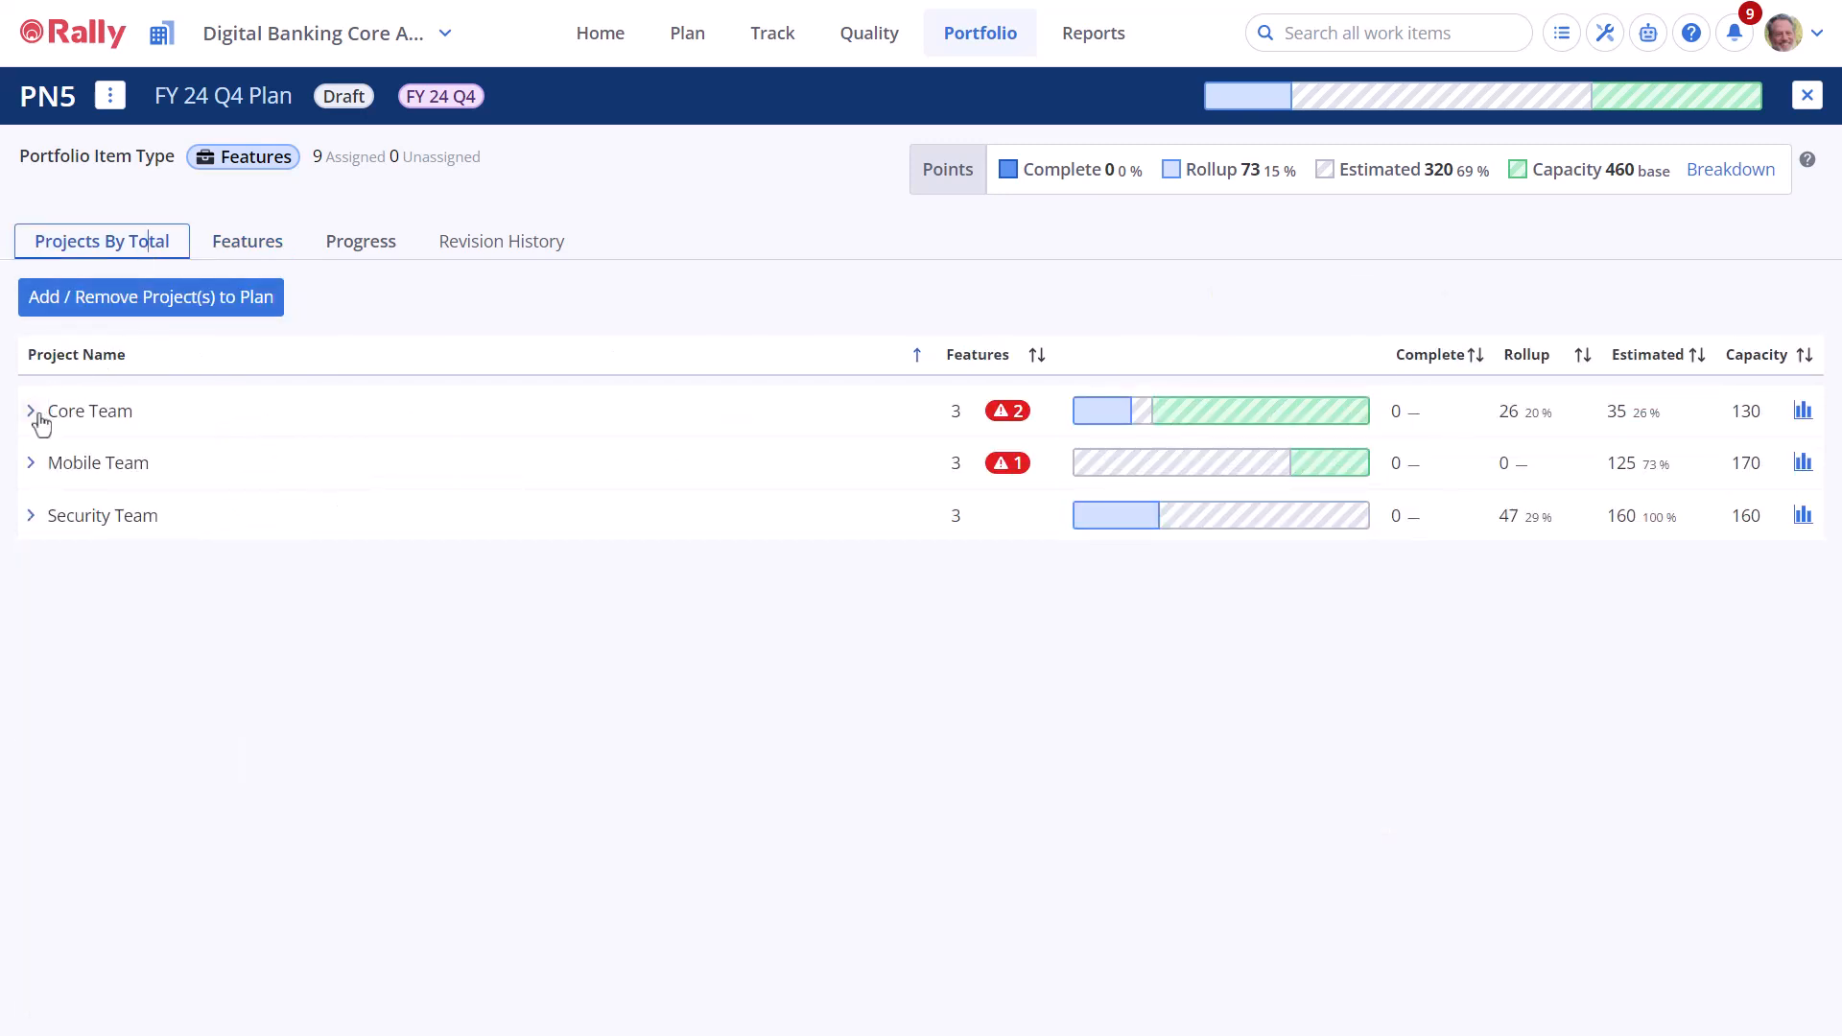
pyautogui.click(31, 411)
pyautogui.click(29, 728)
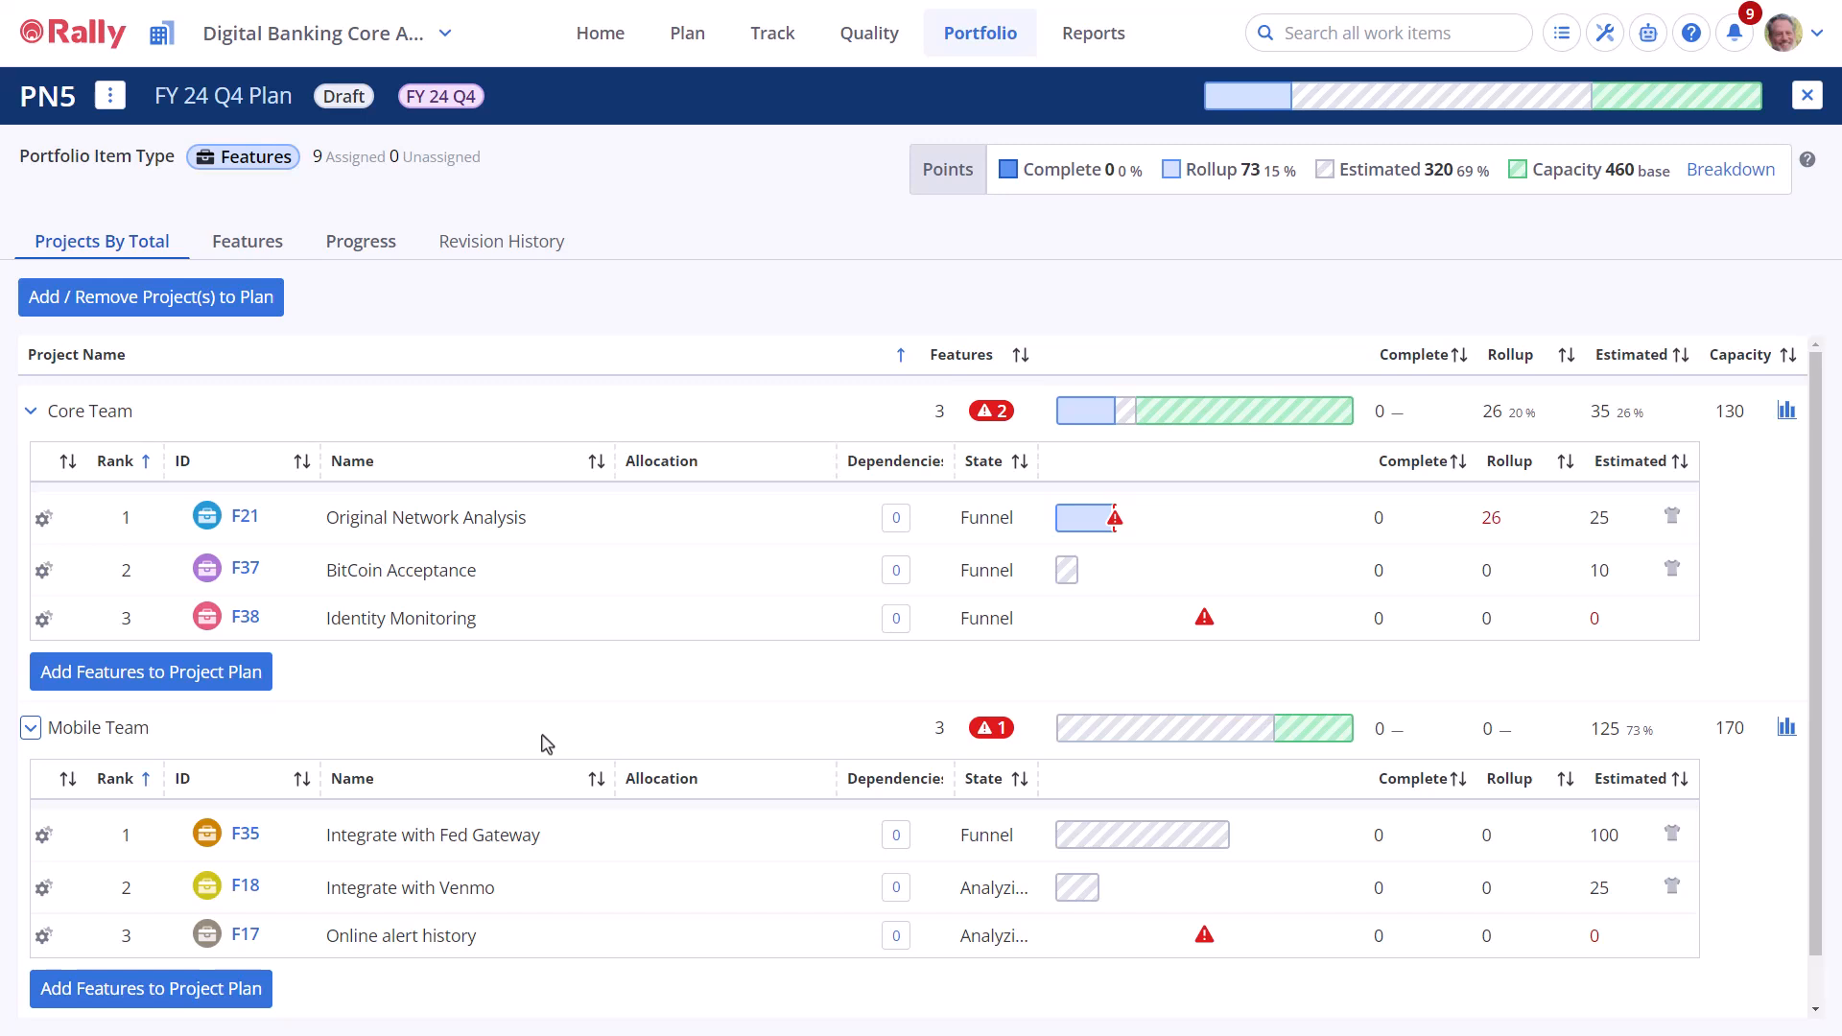
pyautogui.moveTo(1205, 622)
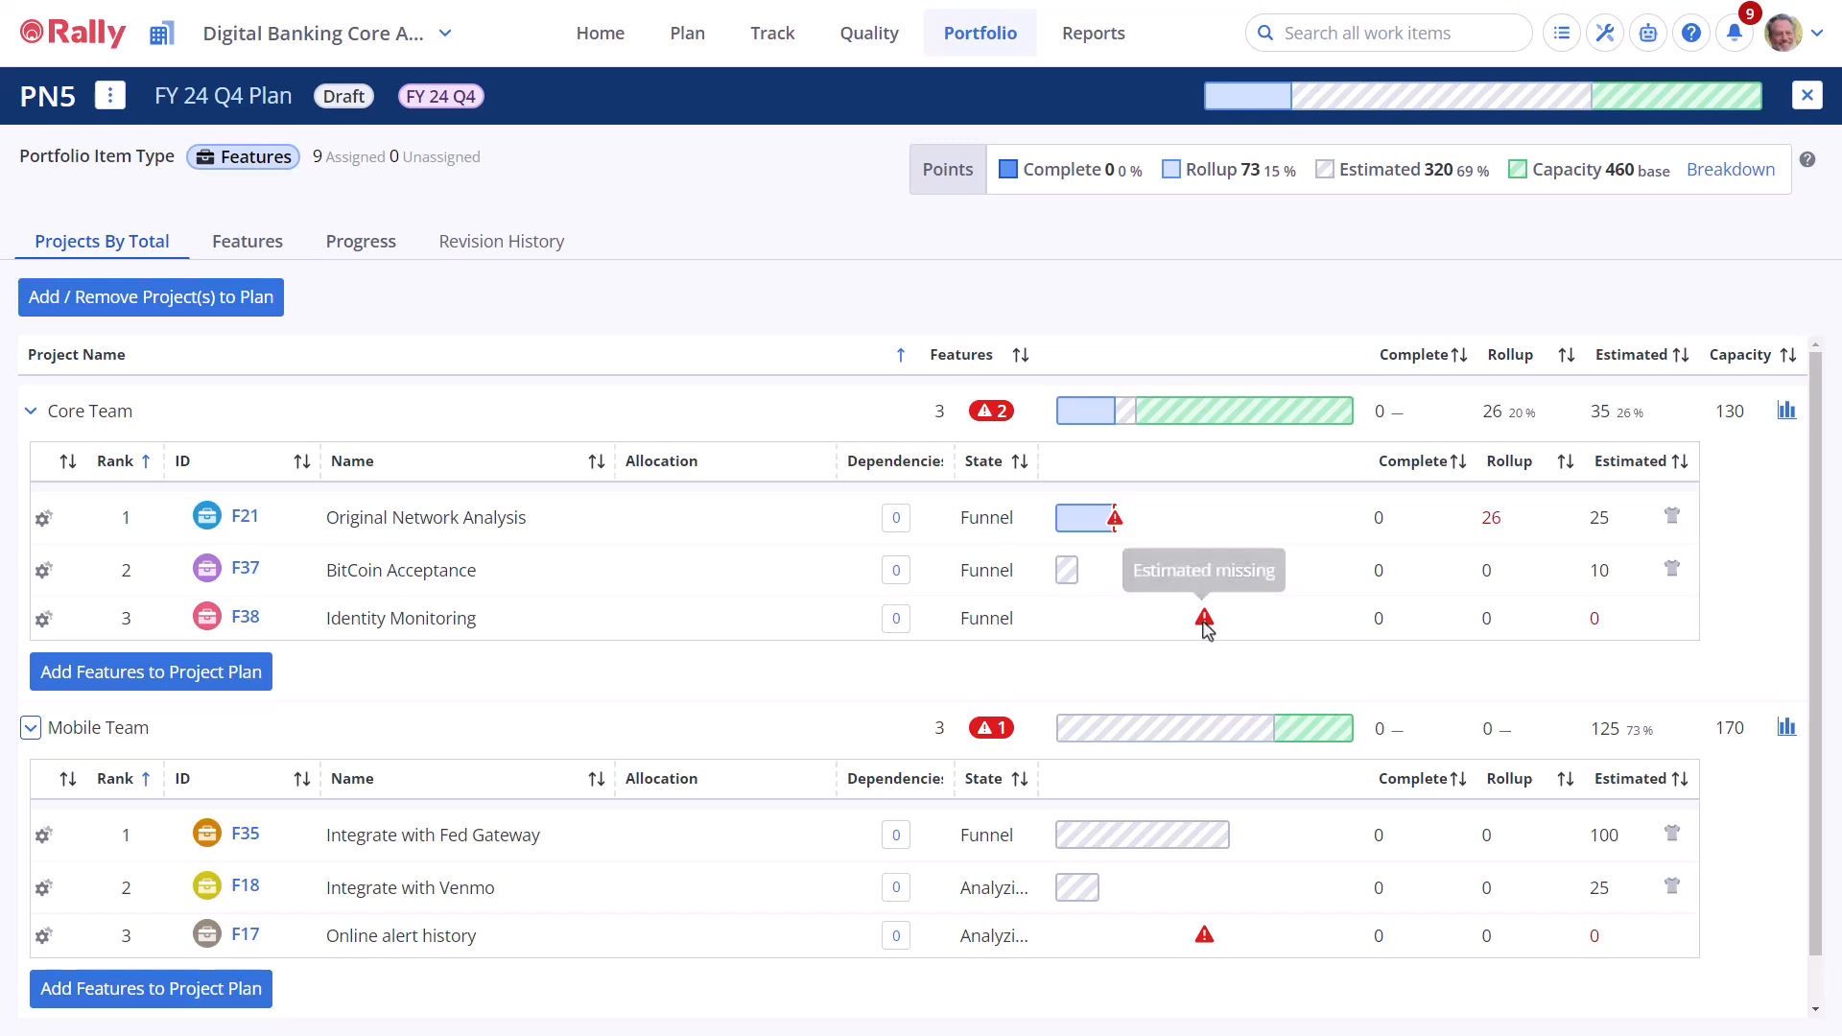